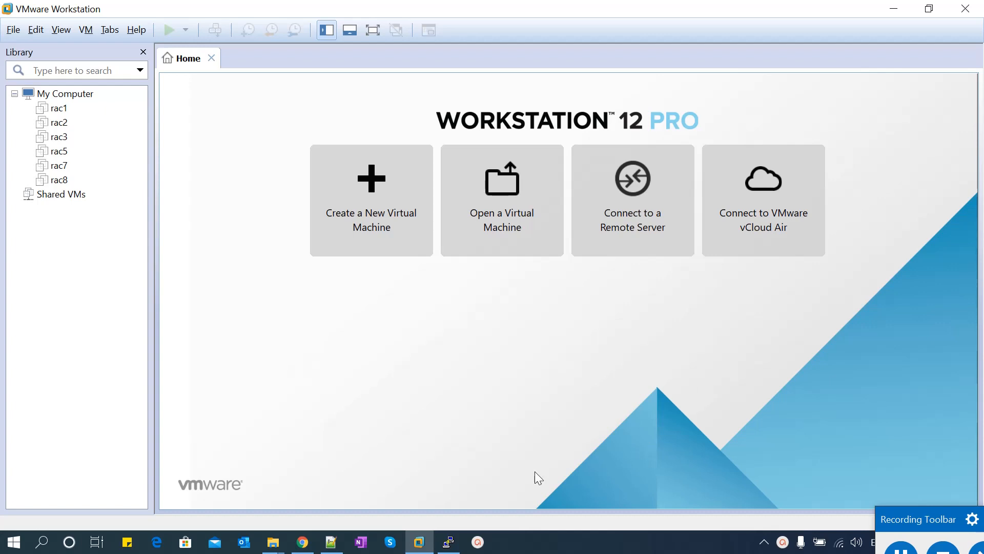
# Bring forward the File Explorer window showing the D:\Softwares\OEL\OEL7.8 folder
pyautogui.click(273, 542)
pyautogui.click(199, 475)
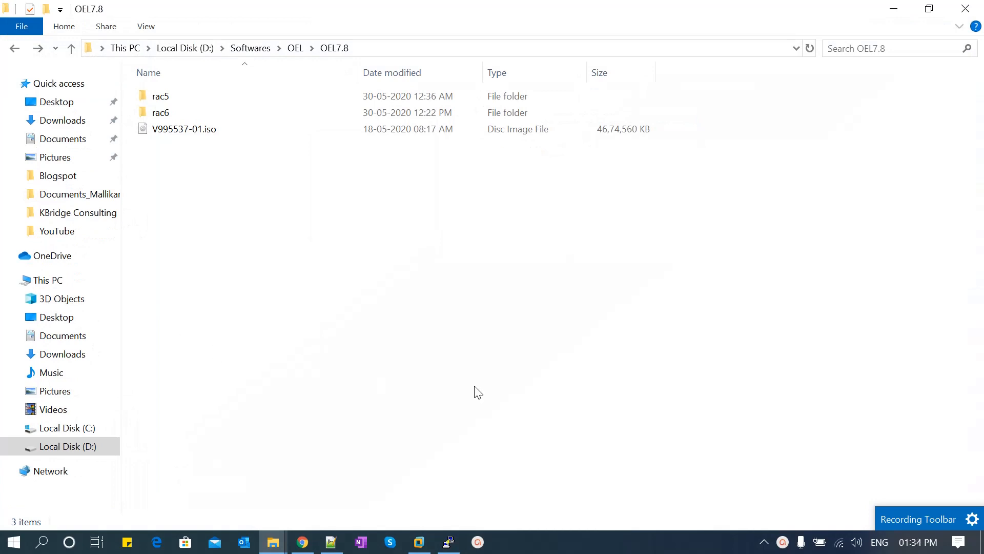
pyautogui.click(419, 542)
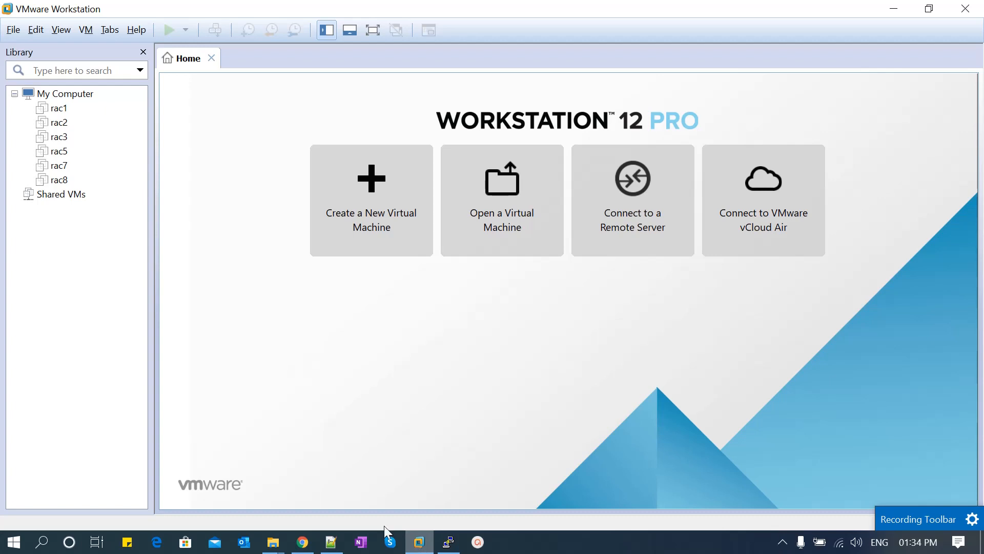
pyautogui.click(274, 539)
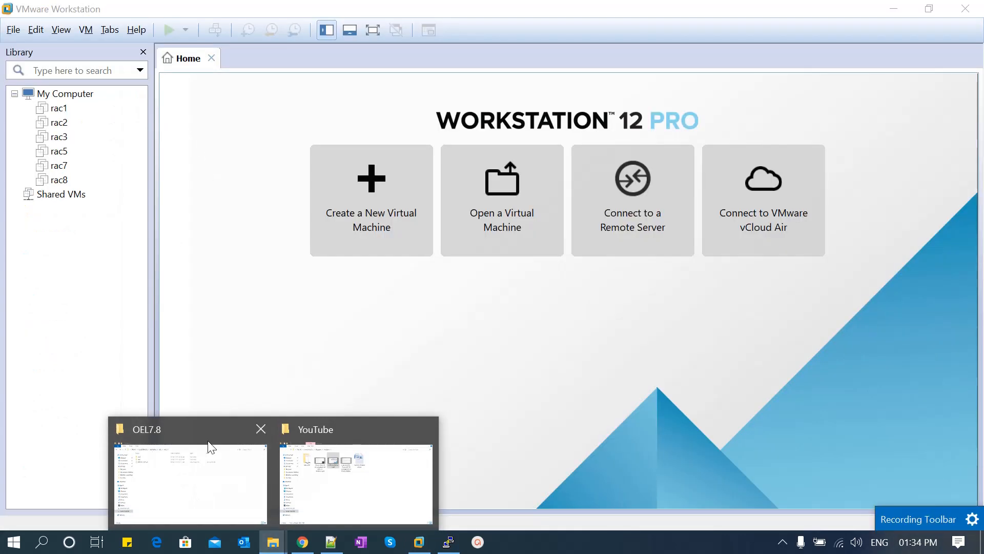
pyautogui.click(210, 448)
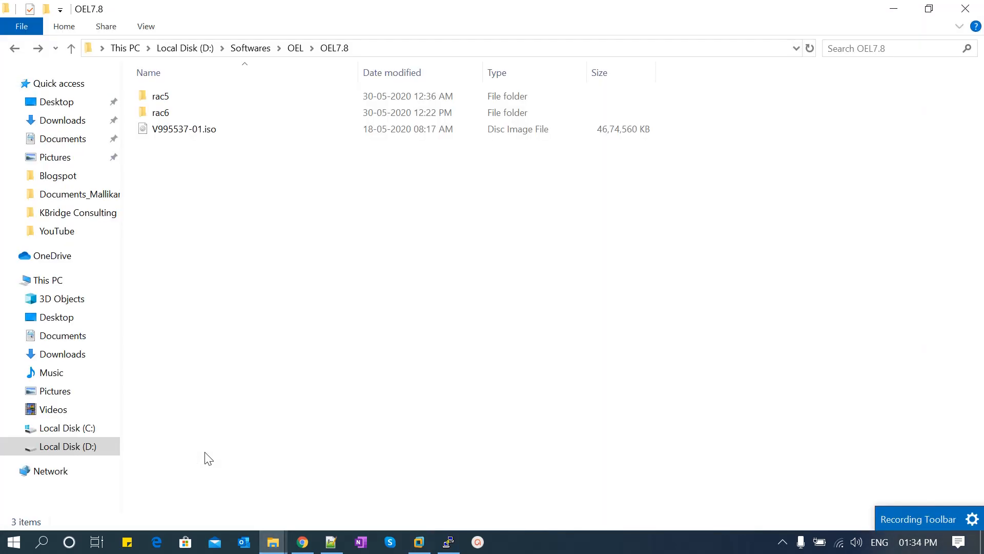
# Back in VMware Workstation, start a new virtual machine with the Typical configuration
pyautogui.moveTo(197, 133)
pyautogui.click(419, 542)
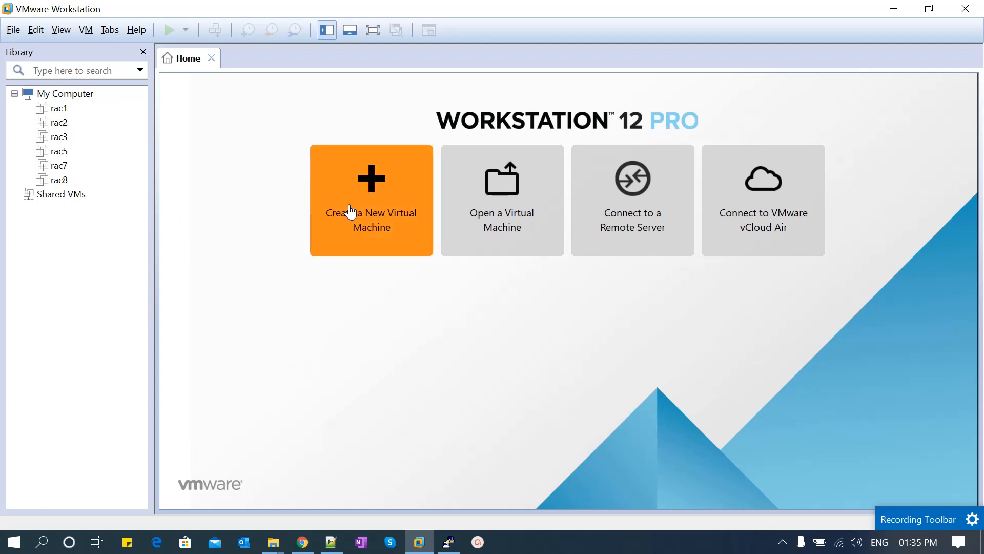
pyautogui.click(383, 205)
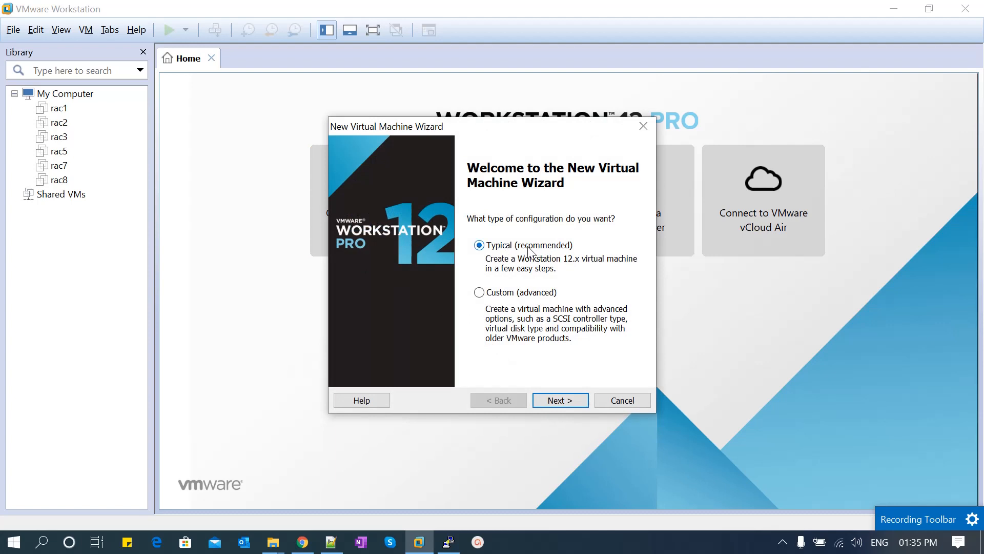
pyautogui.click(560, 401)
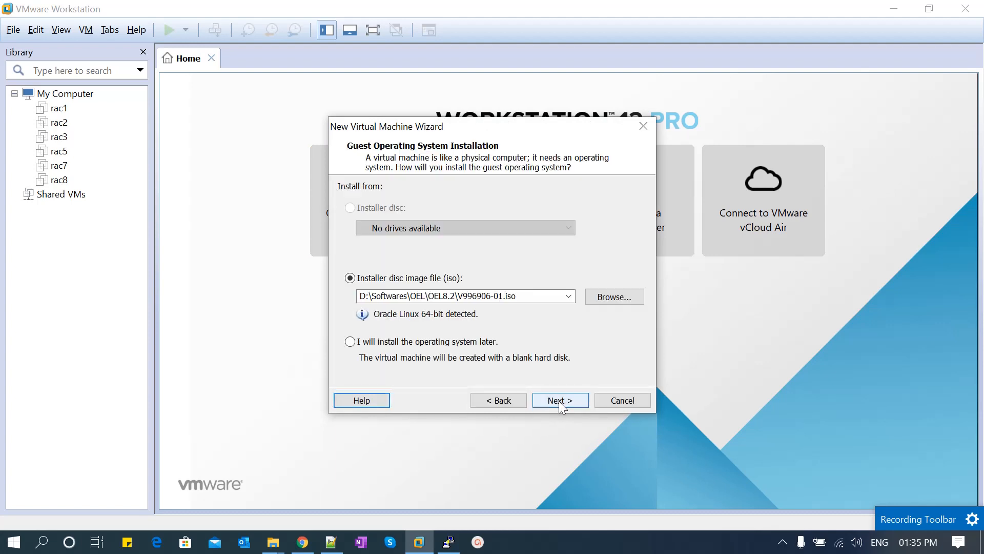
# Use OEL7.8\V995537-01.iso as the installer disc image and continue to naming
pyautogui.click(608, 301)
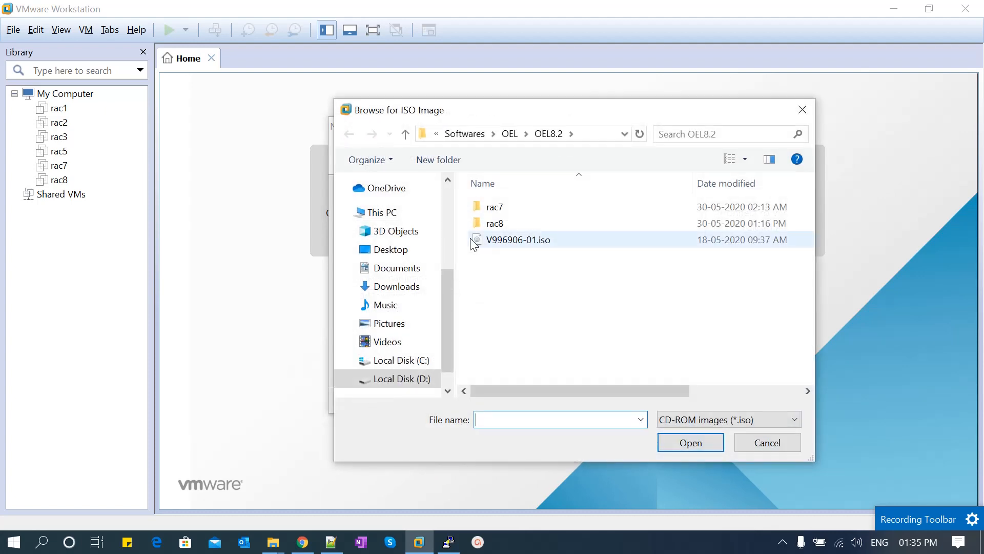
pyautogui.click(510, 134)
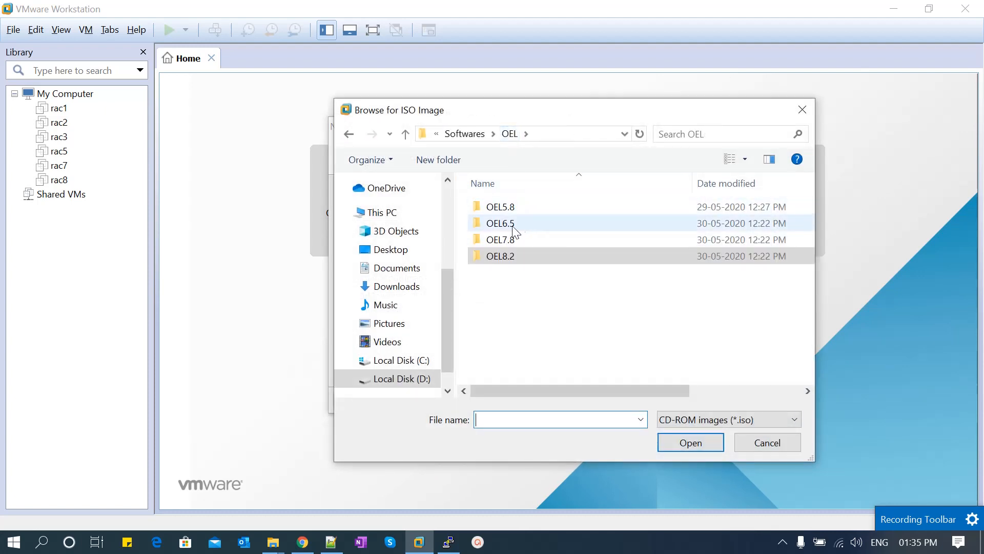
pyautogui.doubleClick(509, 239)
pyautogui.doubleClick(527, 239)
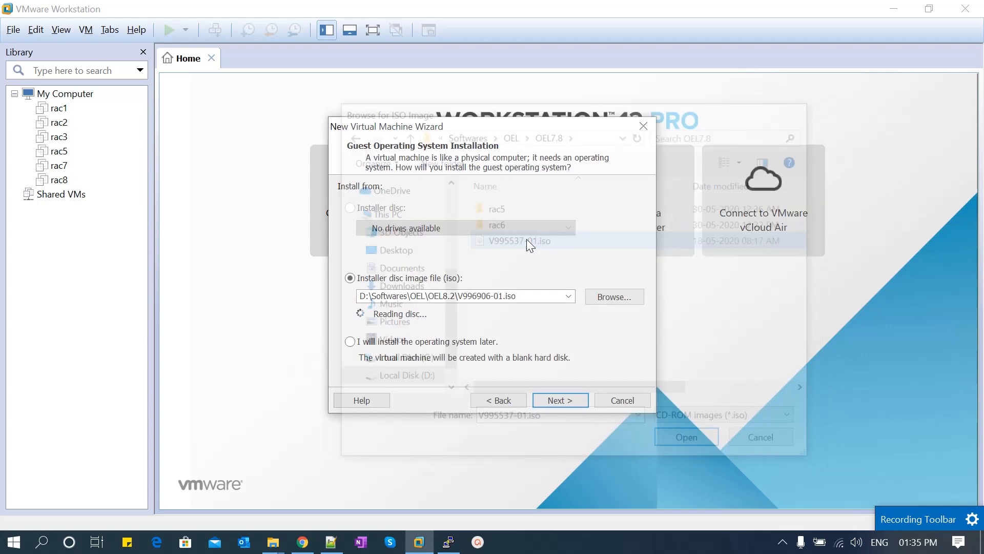
pyautogui.click(555, 399)
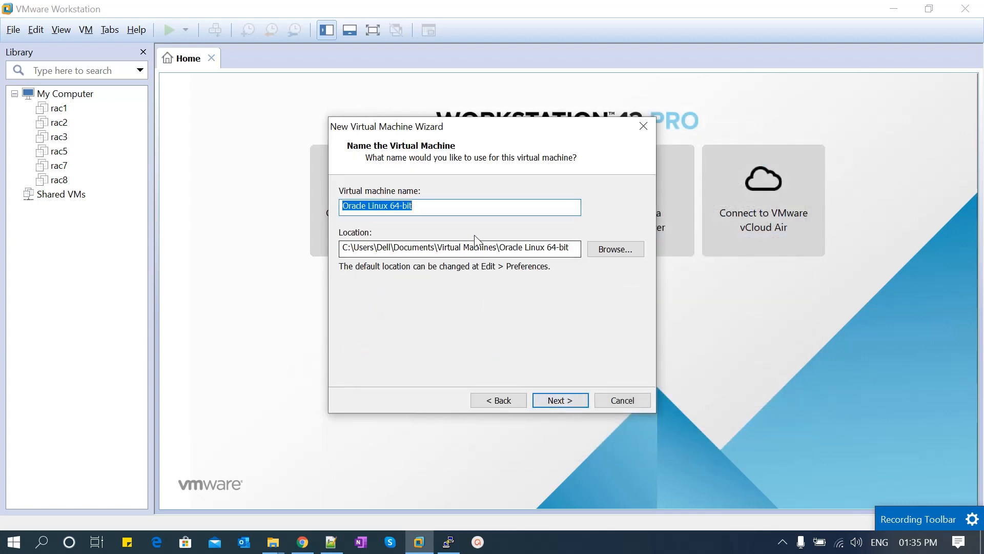
# Name the VM rac6 and store it in D:\Softwares\OEL\OEL7.8\rac6
pyautogui.write('rac')
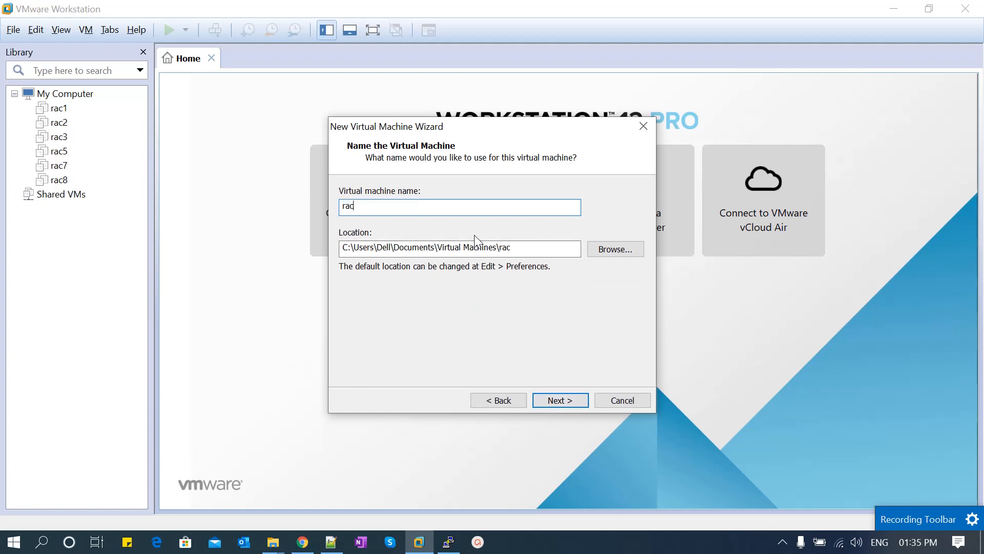
pyautogui.write('6')
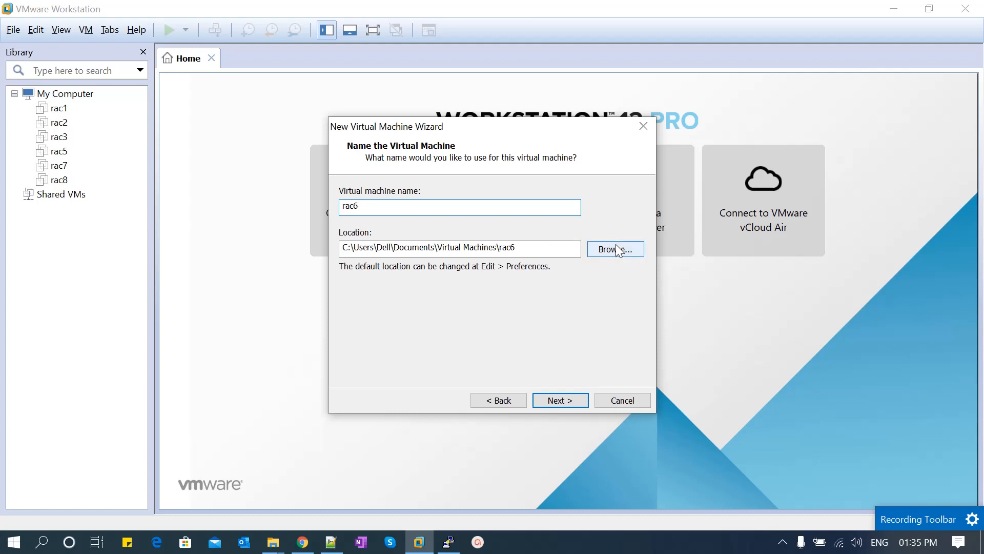
pyautogui.click(618, 250)
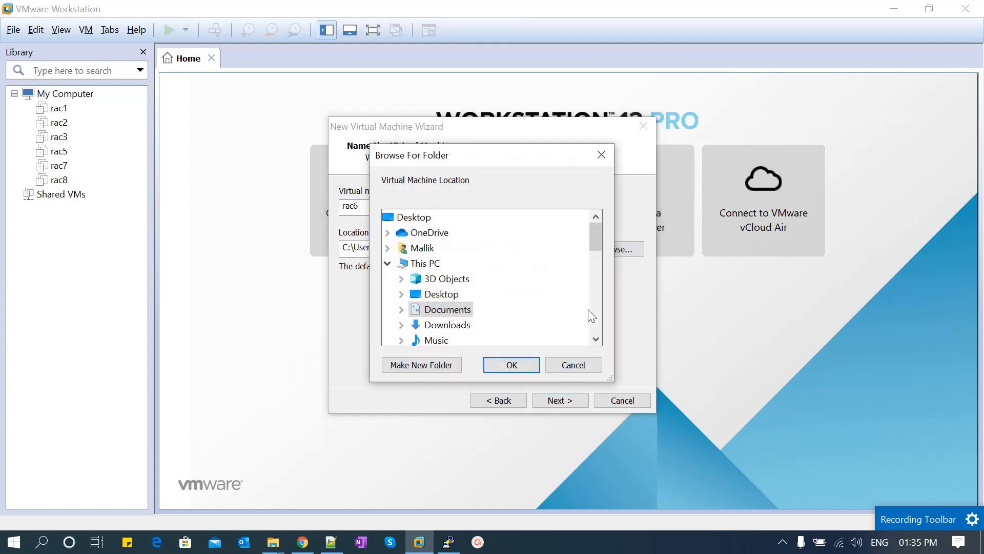
pyautogui.click(596, 339)
pyautogui.click(596, 339)
pyautogui.click(595, 339)
pyautogui.click(596, 339)
pyautogui.click(596, 340)
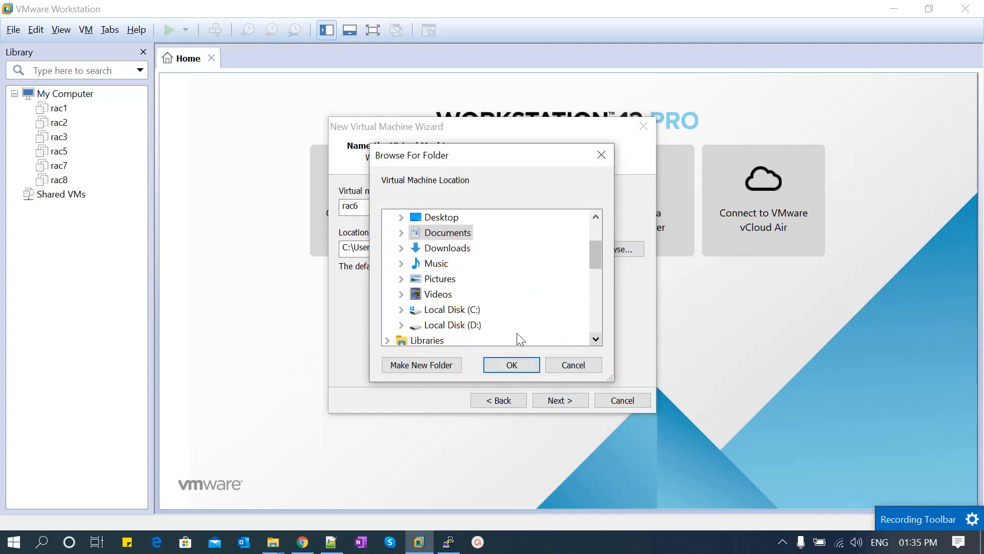
pyautogui.doubleClick(451, 325)
pyautogui.press('Down')
pyautogui.press('Down')
pyautogui.press('Down')
pyautogui.press('Down')
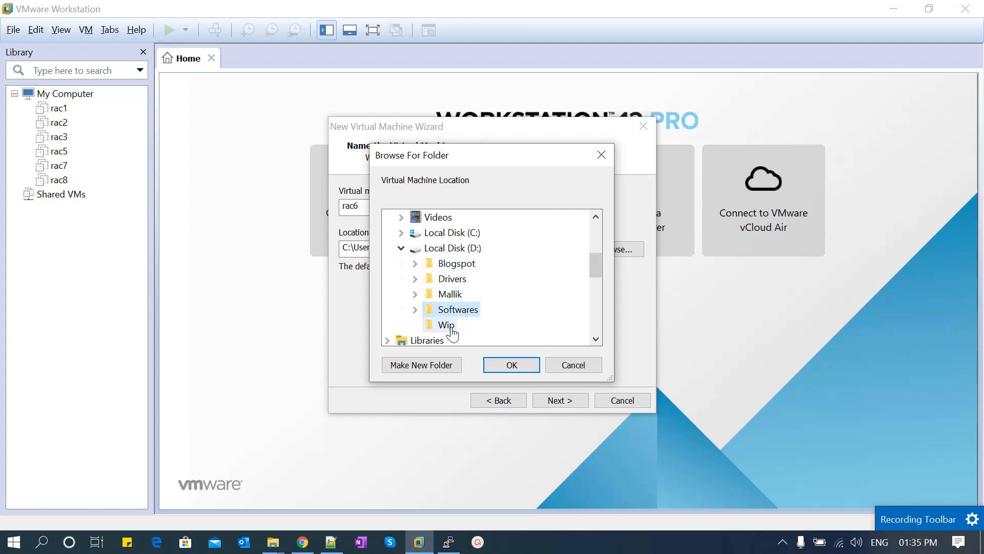
pyautogui.press('Right')
pyautogui.press('Down')
pyautogui.press('Down')
pyautogui.press('Down')
pyautogui.press('Down')
pyautogui.press('Down')
pyautogui.press('Right')
pyautogui.press('Down')
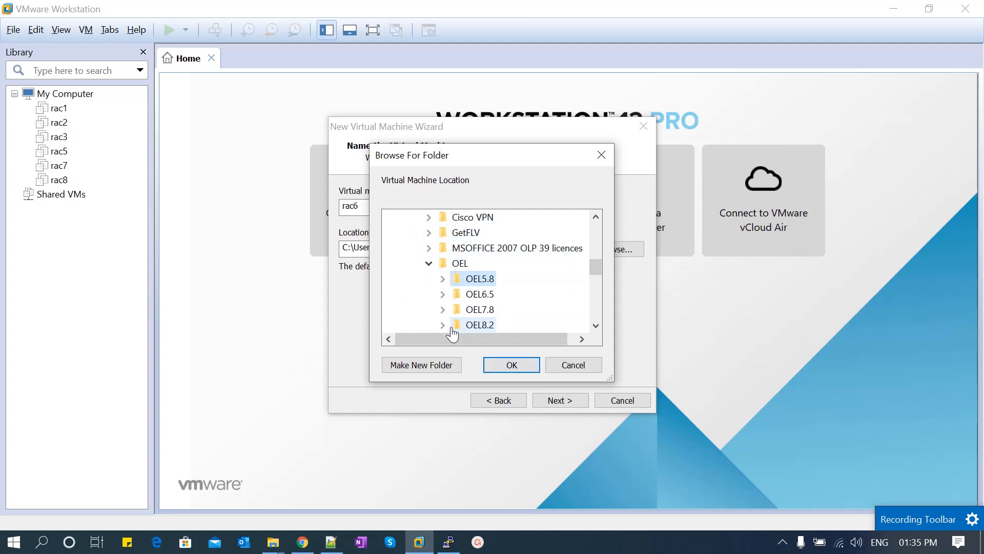
pyautogui.press('Down')
pyautogui.press('Down')
pyautogui.press('Right')
pyautogui.press('Down')
pyautogui.press('Down')
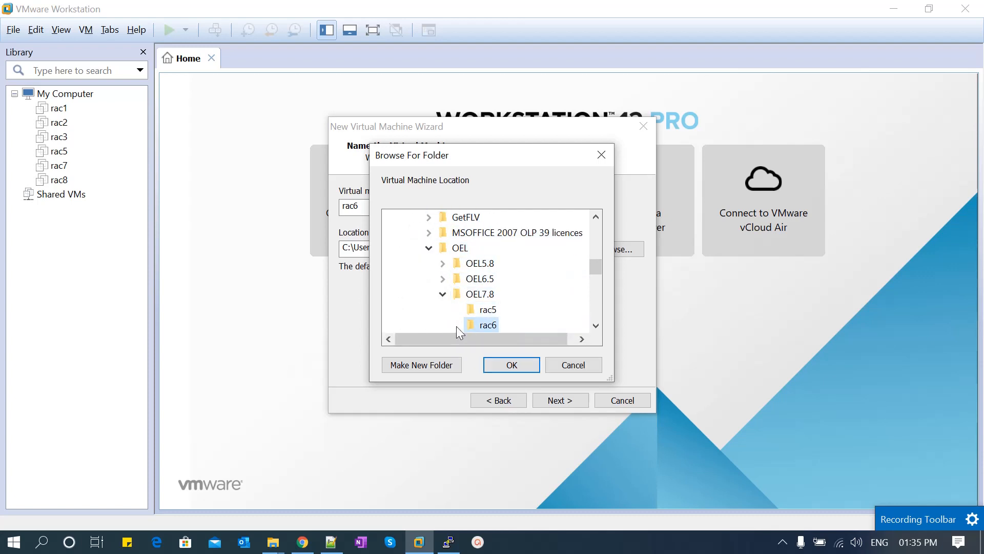
pyautogui.click(510, 365)
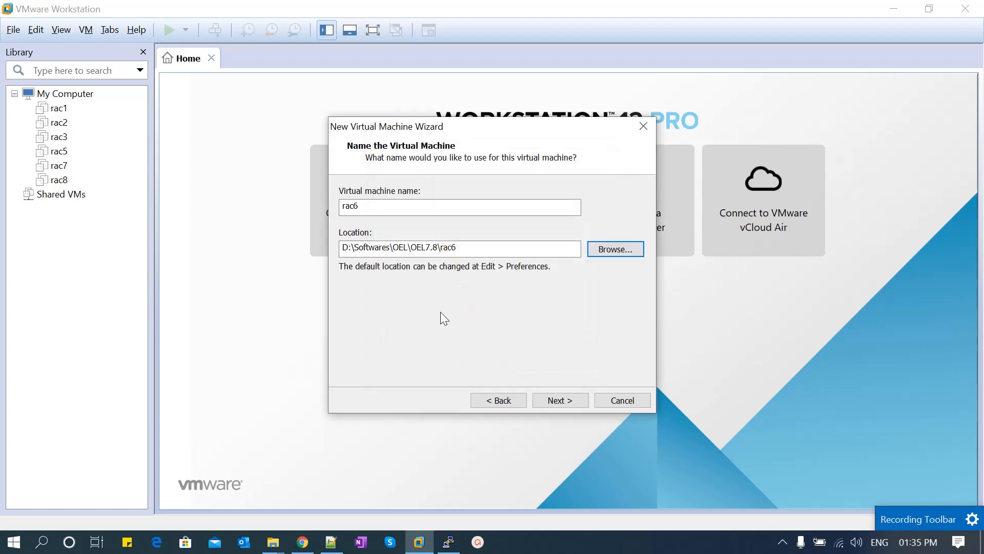
# Give rac6 a 200 GB split virtual disk and finish creating the machine
pyautogui.click(559, 400)
pyautogui.write('20')
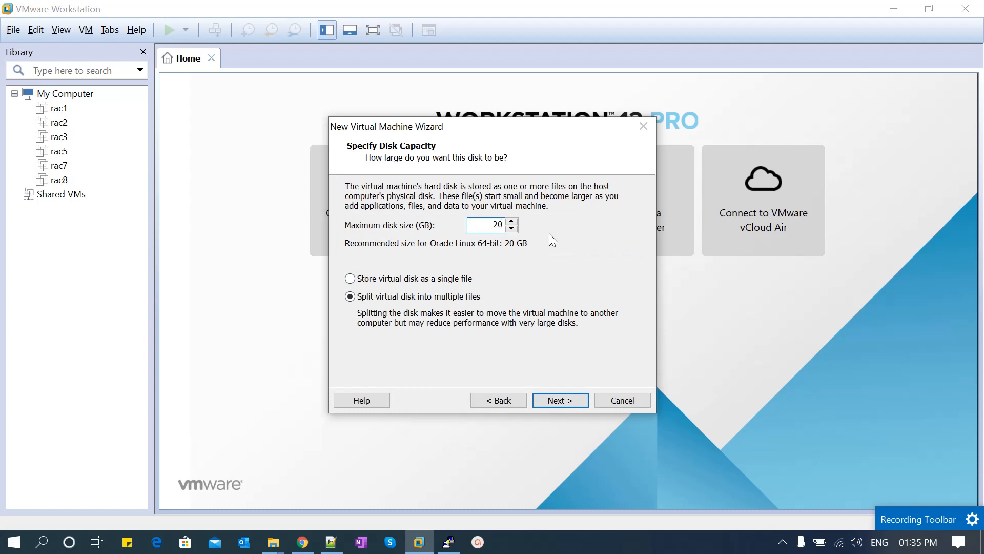
pyautogui.write('0')
pyautogui.click(558, 399)
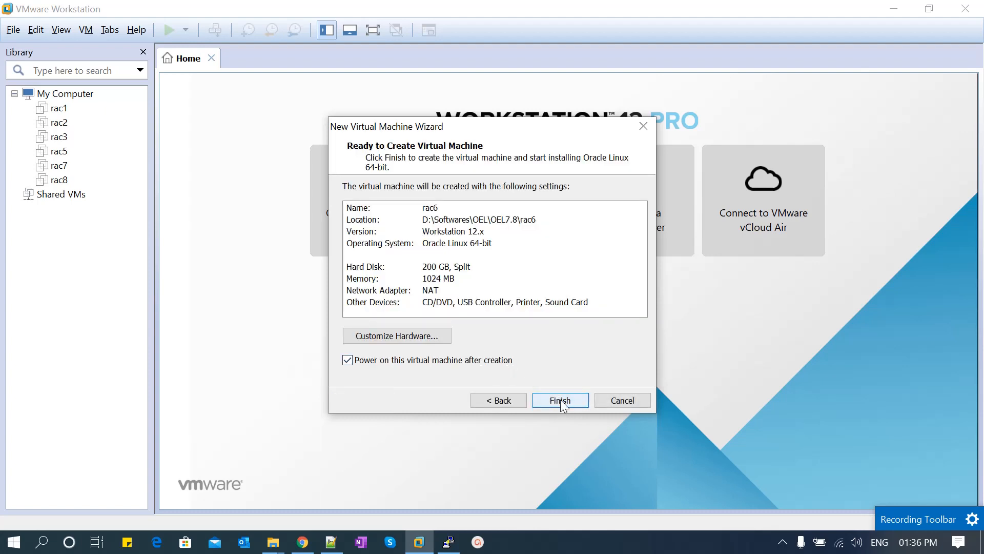
pyautogui.click(561, 399)
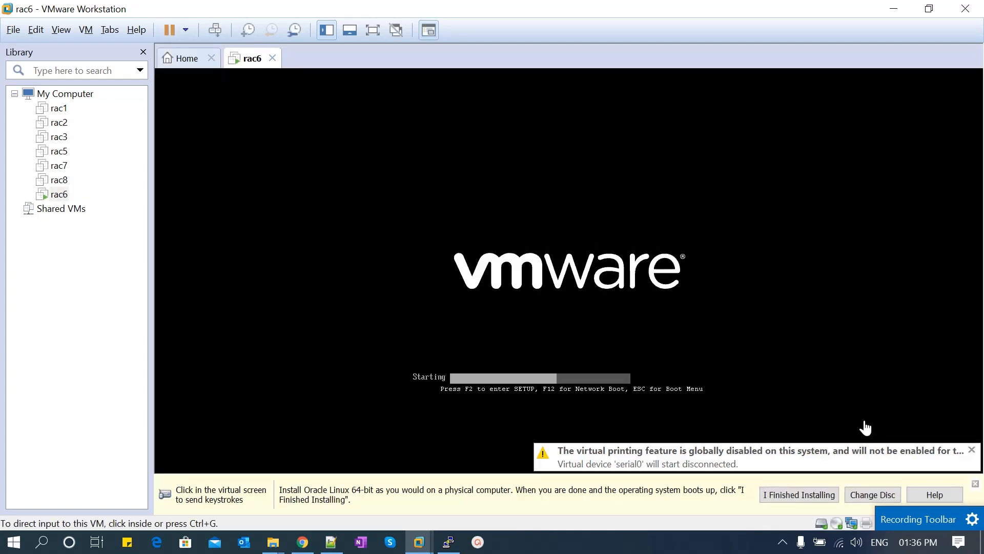
# Dismiss the printing warning and hint bars, then boot the Install Oracle Linux 7.8 entry
pyautogui.click(971, 450)
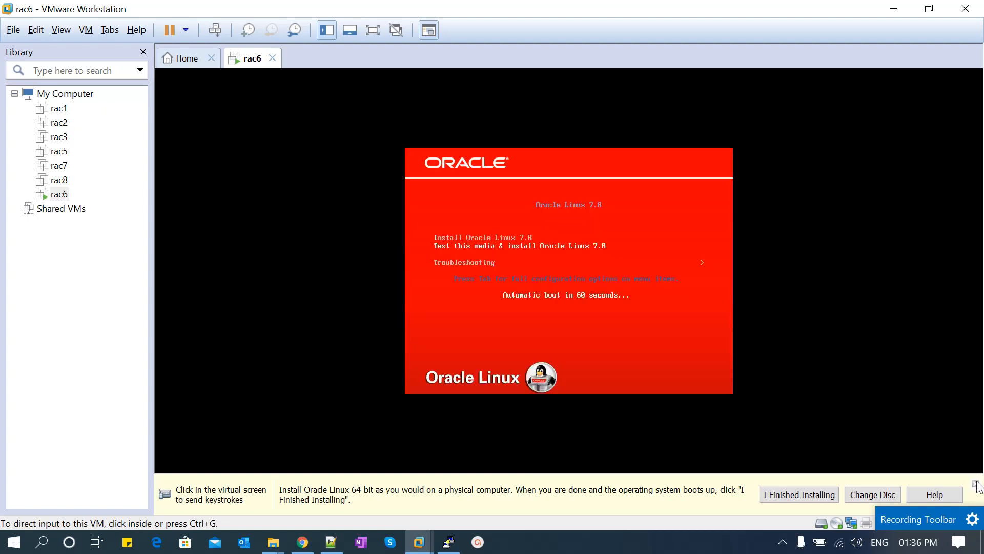
pyautogui.click(975, 484)
pyautogui.click(622, 374)
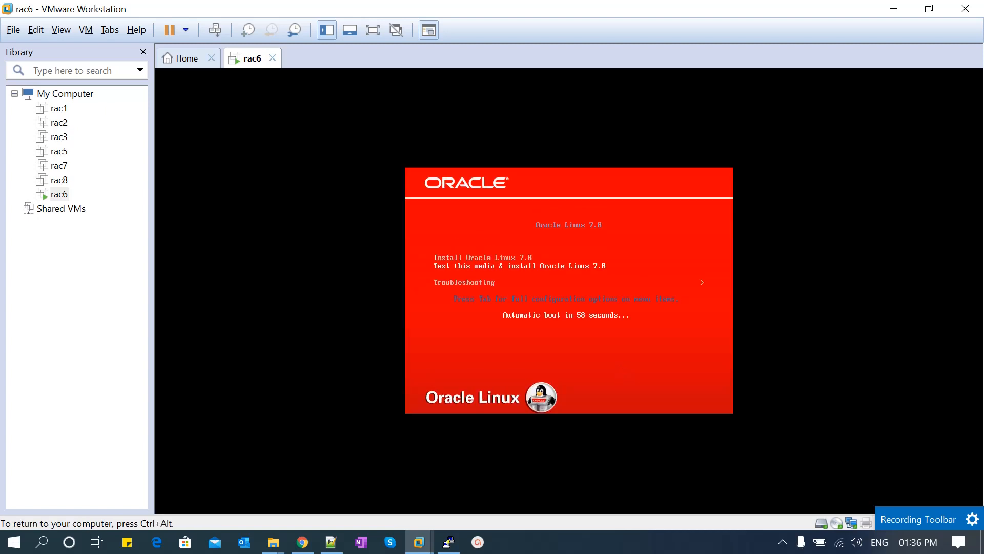
pyautogui.press('Up')
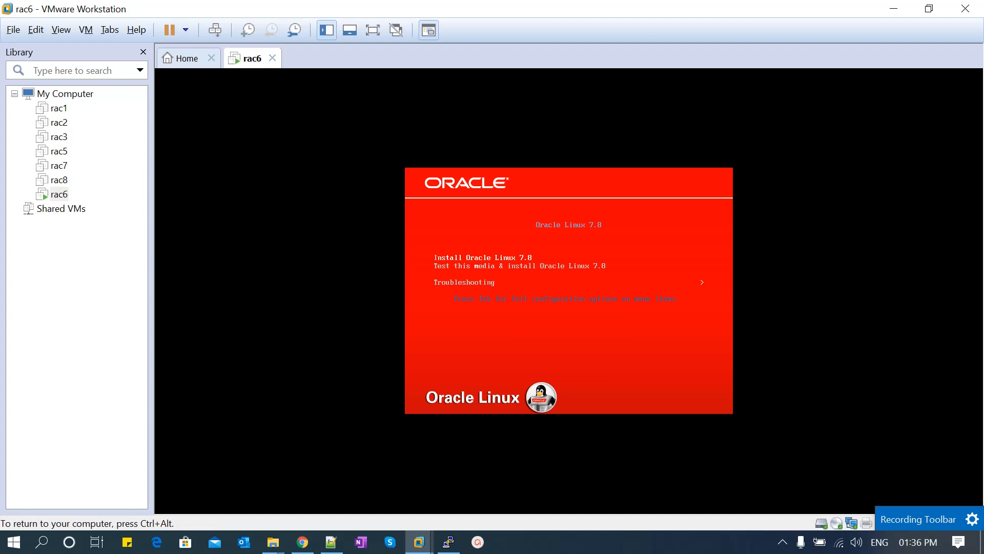
pyautogui.press('Down')
pyautogui.press('Up')
pyautogui.press('Return')
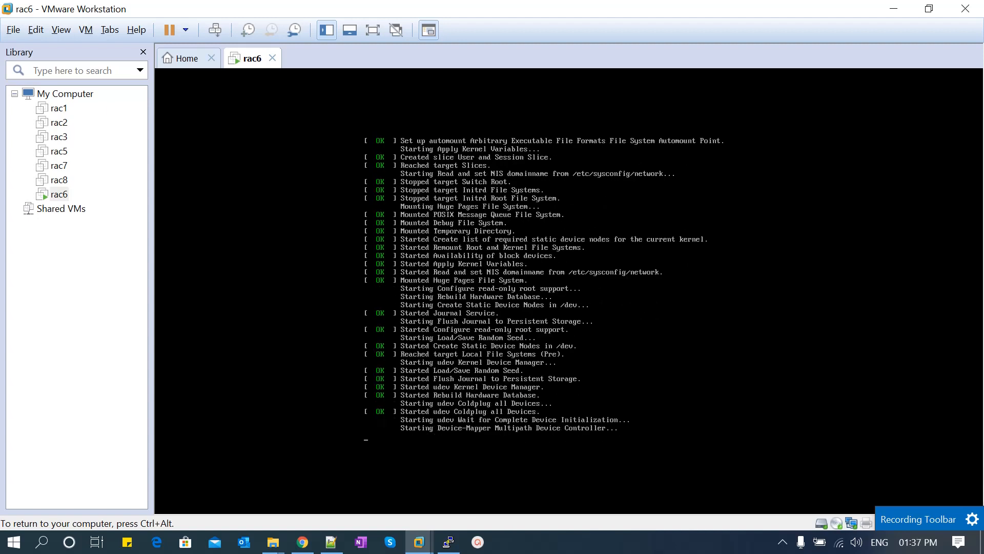
# Release input from rac6 while the installer loads its language welcome screen
pyautogui.hotkey('ctrl', 'alt')
pyautogui.click(817, 412)
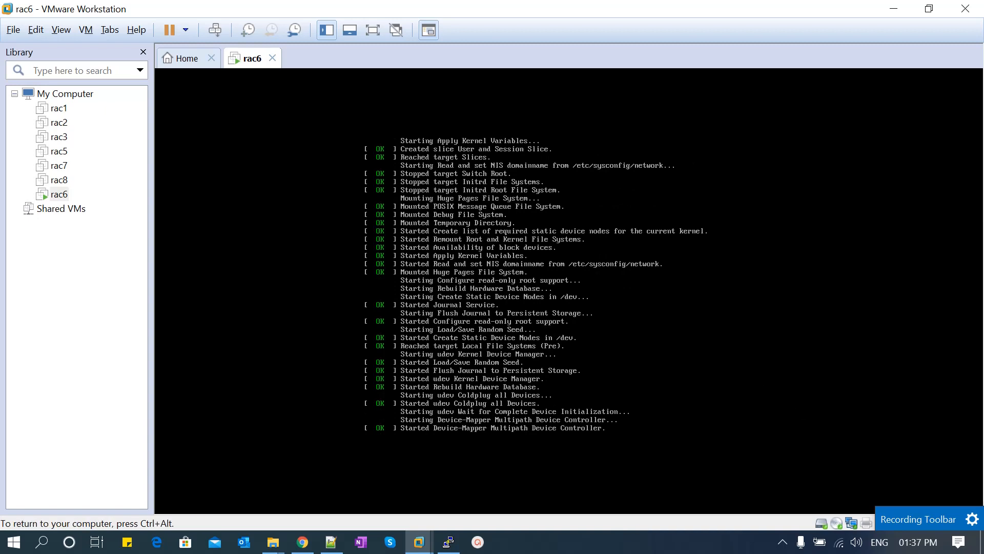
pyautogui.hotkey('ctrl', 'alt')
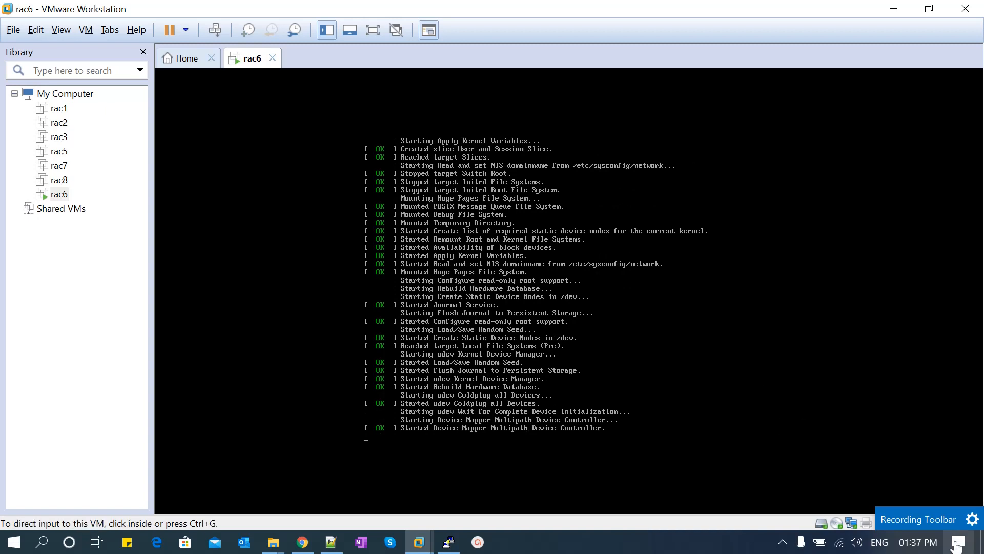
pyautogui.click(915, 519)
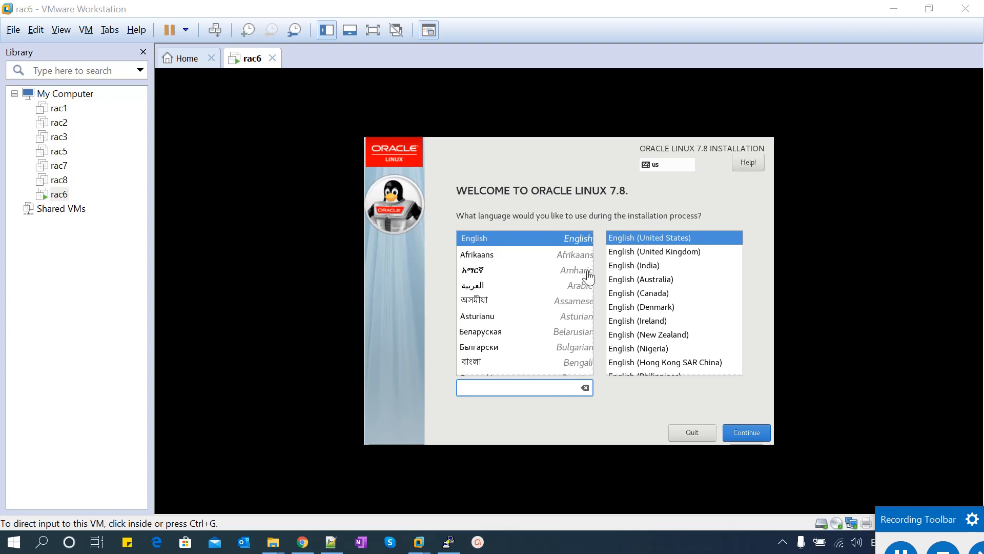
# Continue with English (United States) to reach the Minimal Install installation summary
pyautogui.click(743, 435)
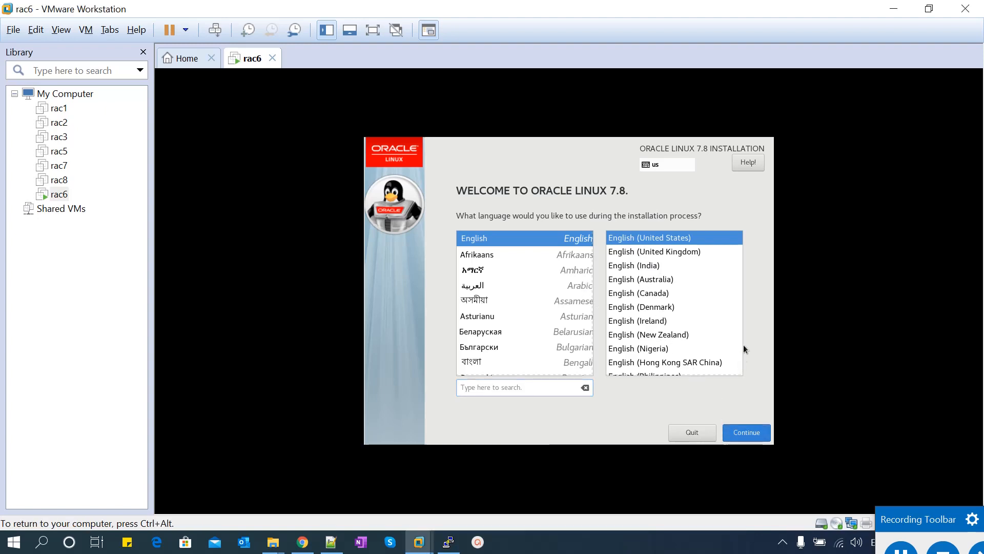
pyautogui.click(743, 432)
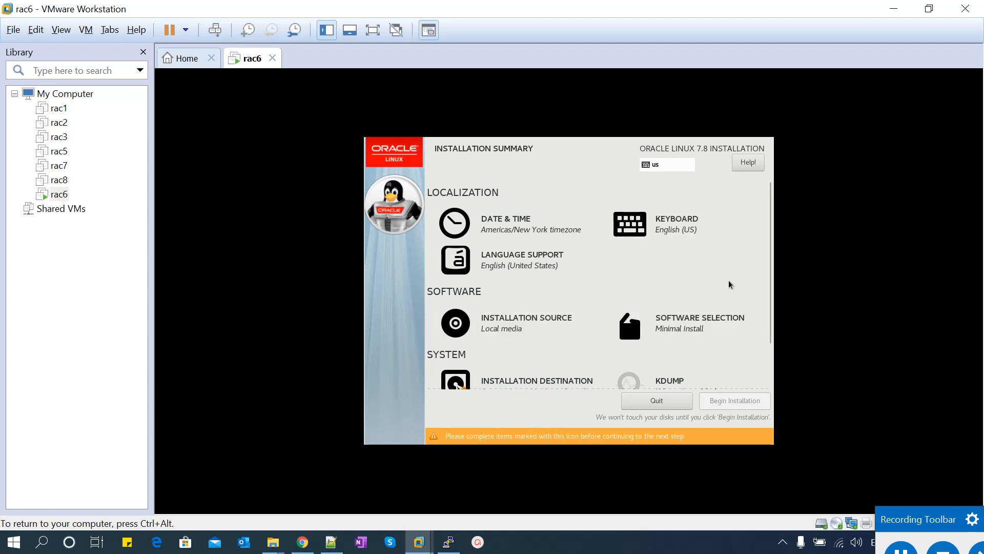
pyautogui.moveTo(770, 282); pyautogui.dragTo(769, 359)
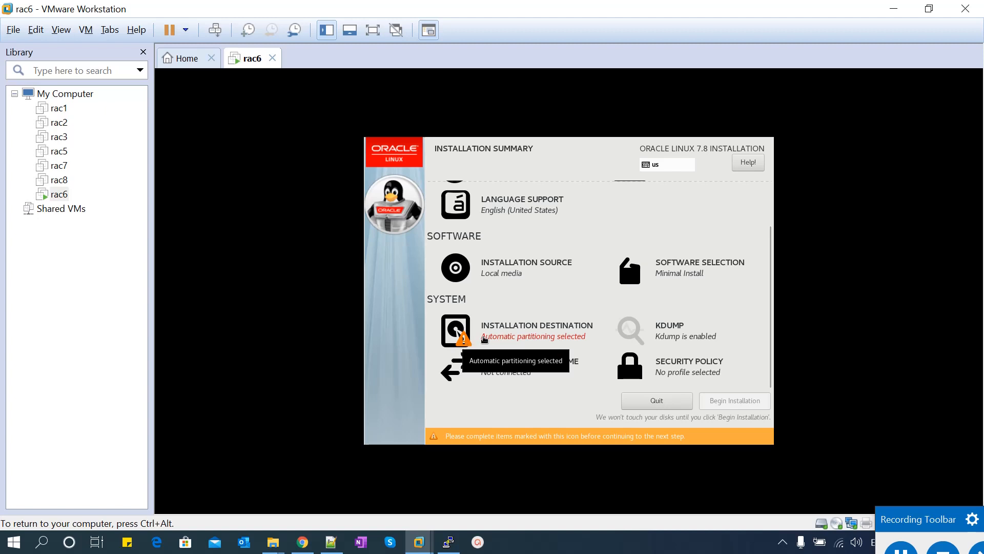
# Deselect the 200 GiB VMware disk under Installation Destination so no disk is selected
pyautogui.click(495, 336)
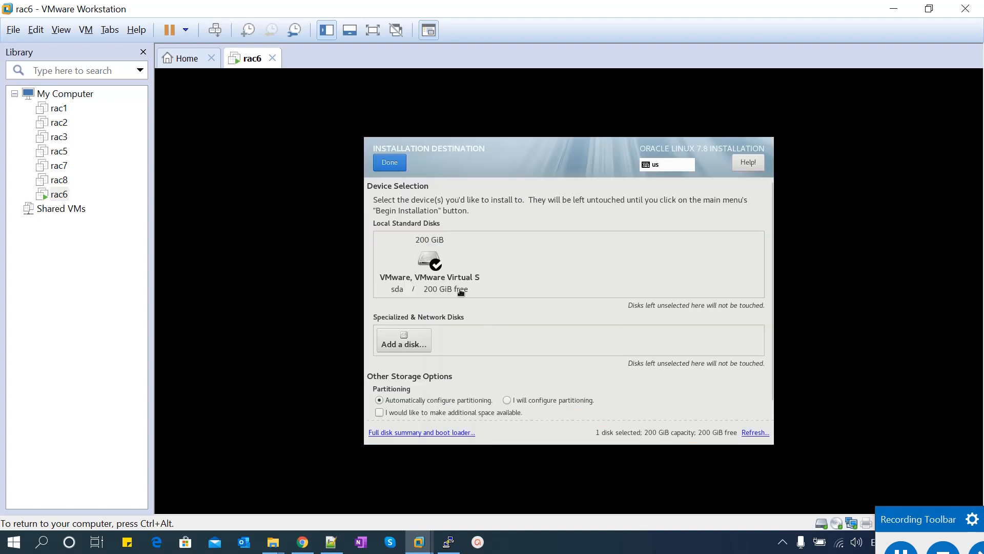
pyautogui.click(430, 261)
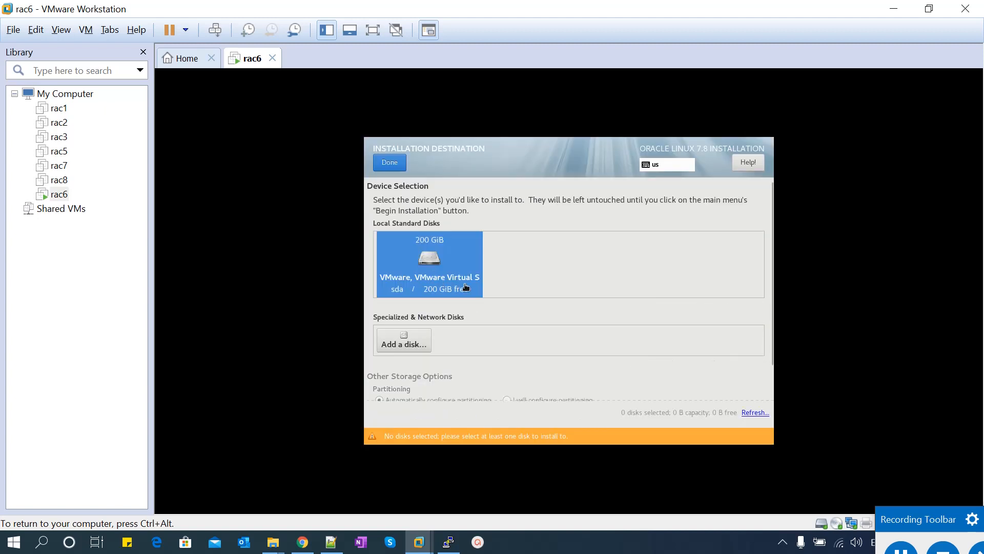
pyautogui.click(390, 163)
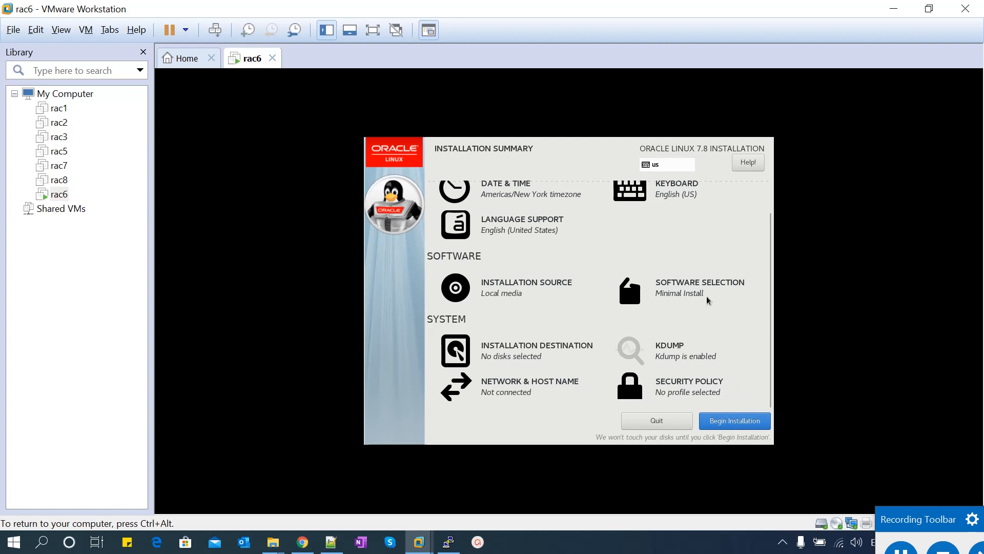
pyautogui.scroll(2, 708, 300)
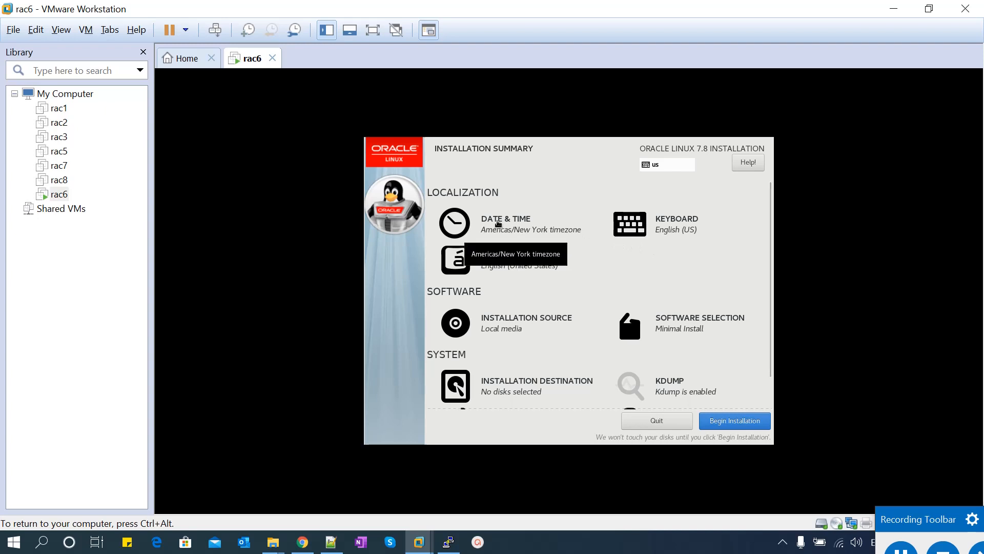
# Set the timezone to Asia/Kolkata and lower the clock hour to 16
pyautogui.click(496, 223)
pyautogui.click(645, 290)
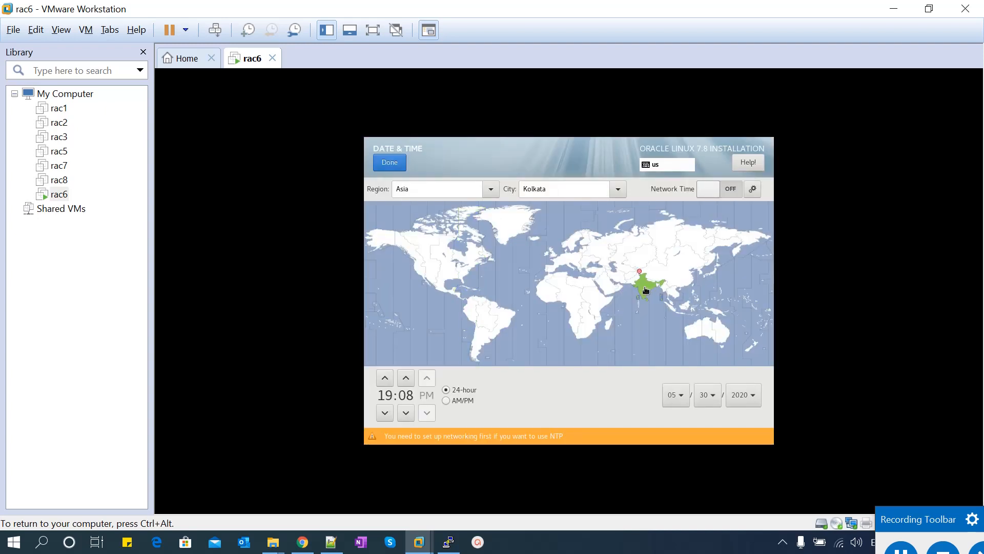
pyautogui.click(386, 413)
pyautogui.click(385, 414)
pyautogui.click(386, 413)
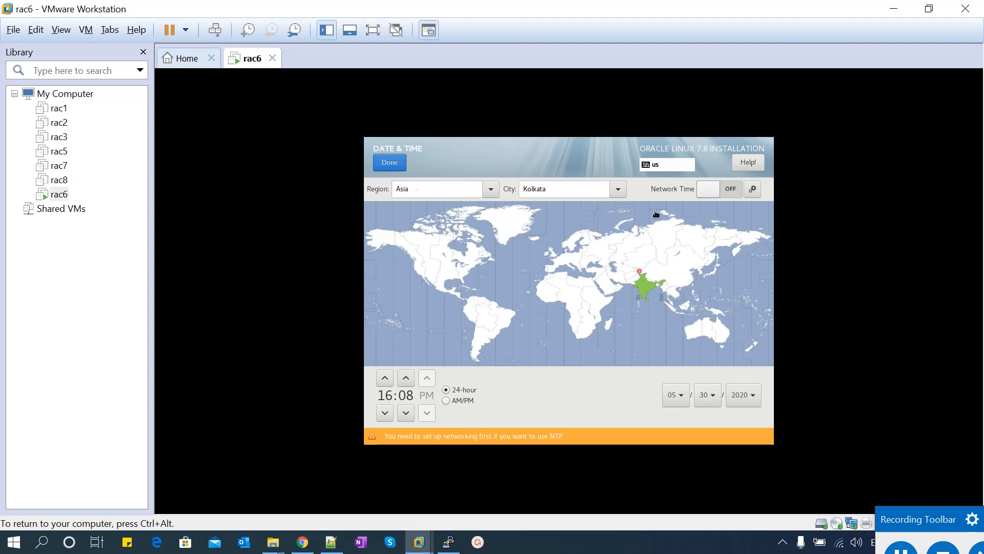
pyautogui.click(390, 163)
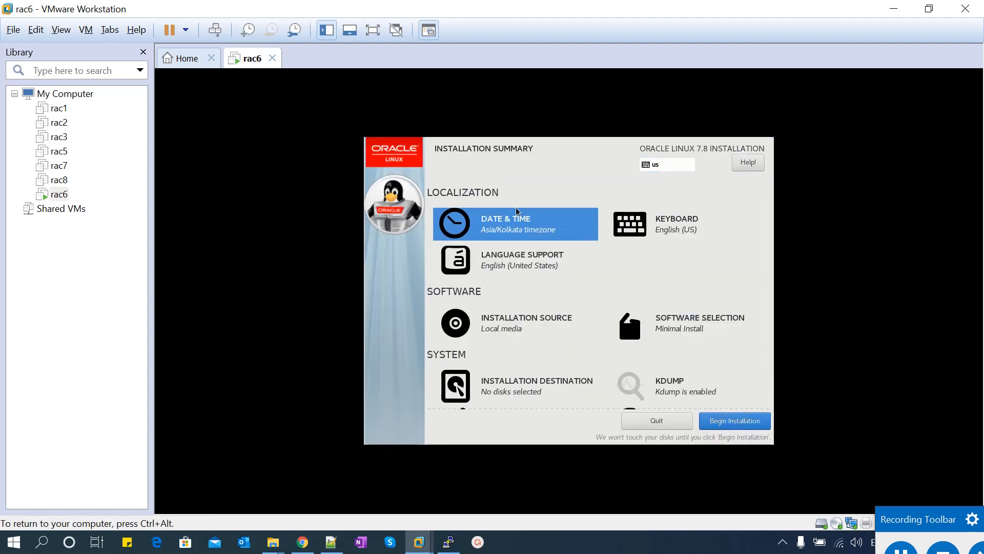
# Keep English (US) keyboard layout and English (United States) language support unchanged
pyautogui.click(661, 219)
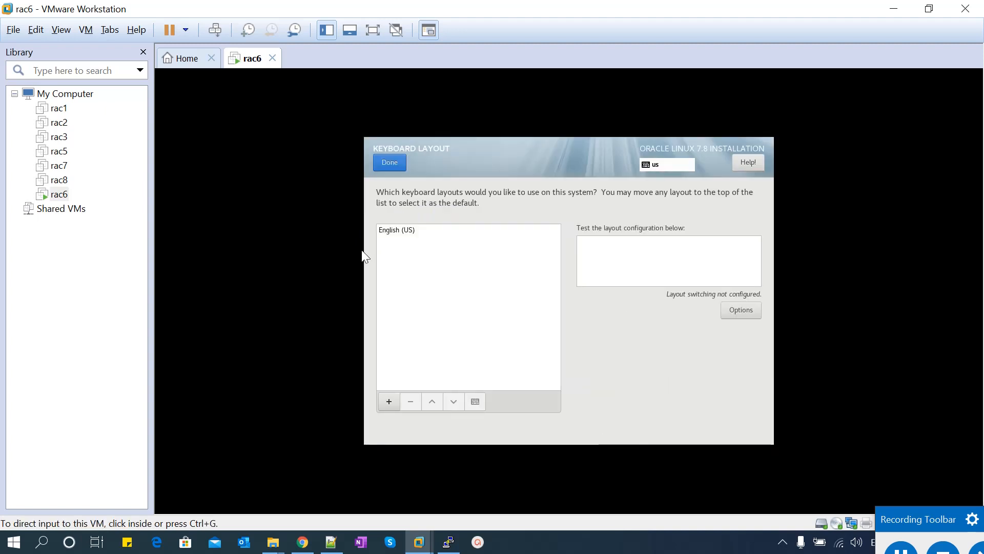
pyautogui.click(391, 169)
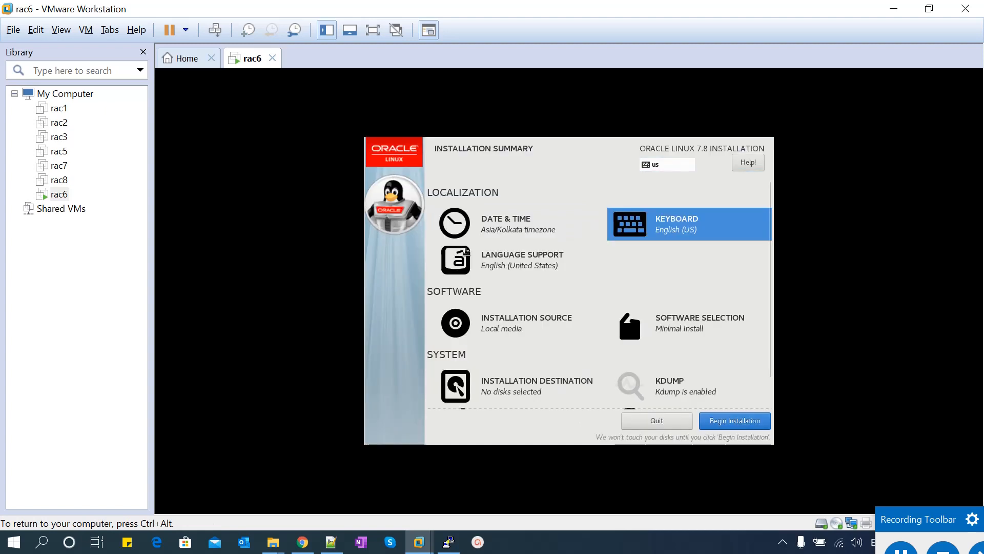
pyautogui.click(506, 263)
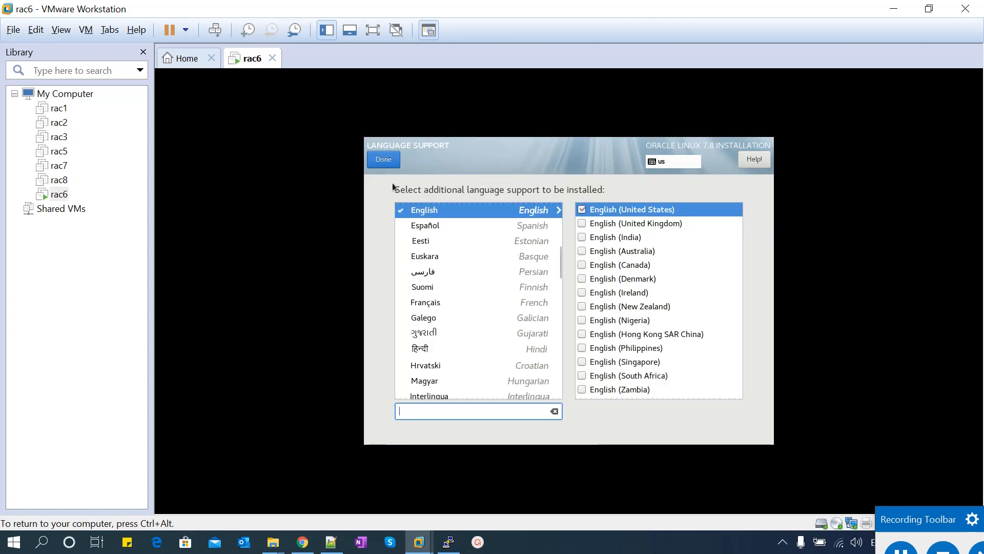
pyautogui.click(386, 161)
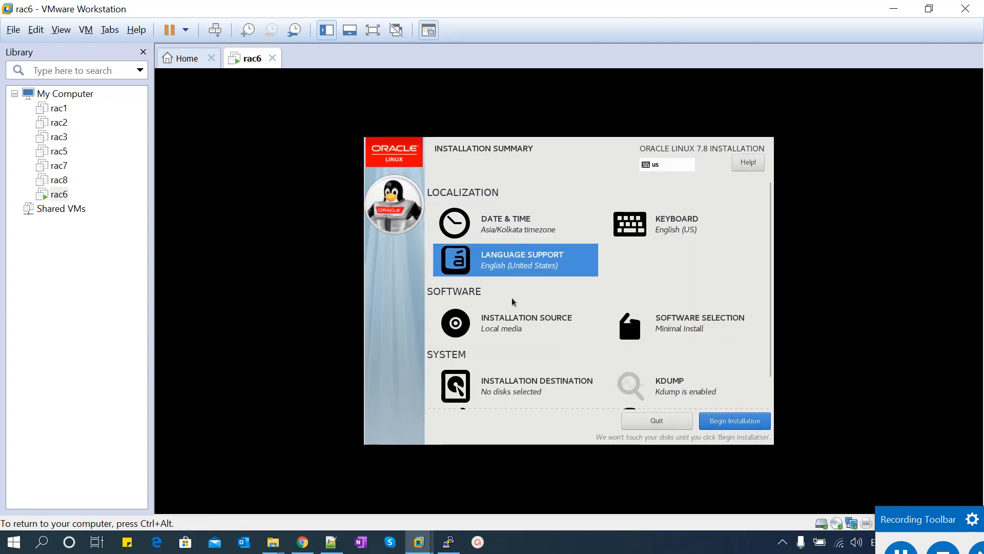
pyautogui.click(508, 325)
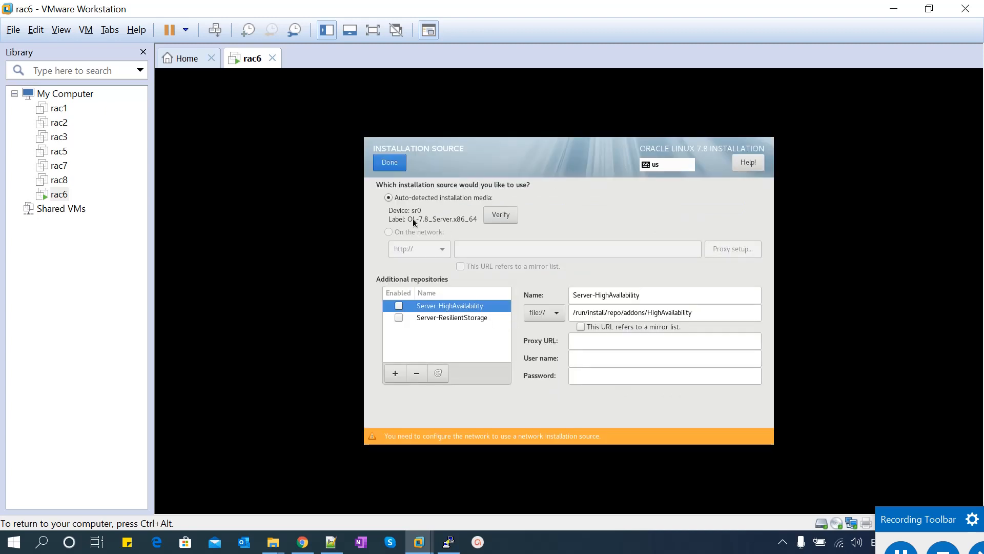
# Accept the auto-detected installation media and bring up the Software Selection screen
pyautogui.click(395, 163)
pyautogui.click(686, 327)
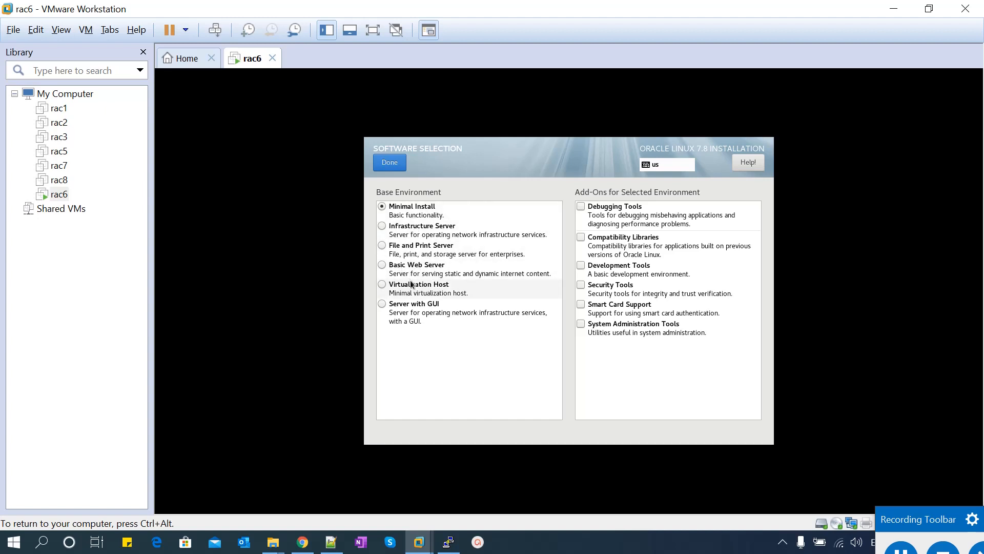
# Select Server with GUI plus the Compatibility Libraries and Development Tools add-ons, and confirm
pyautogui.click(384, 306)
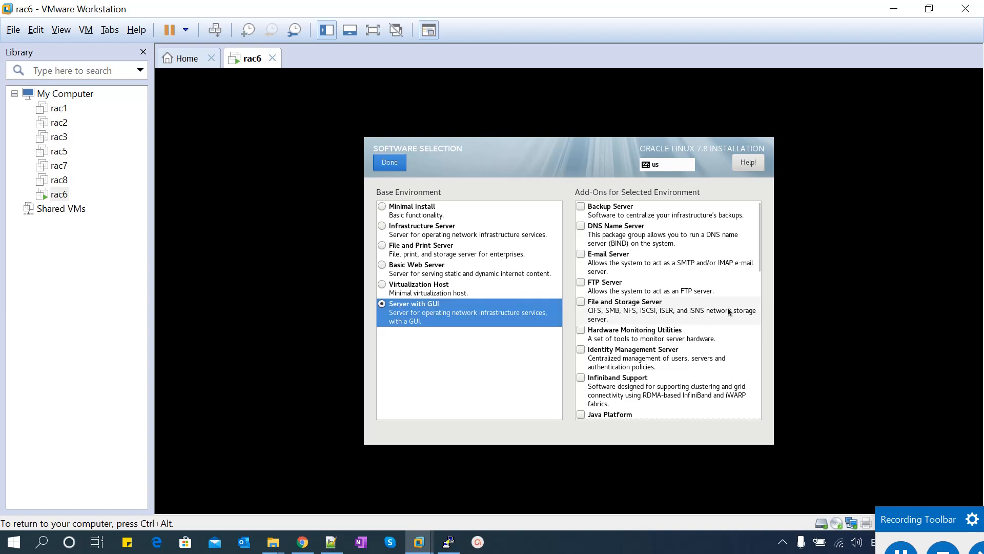
pyautogui.moveTo(757, 252); pyautogui.dragTo(765, 414)
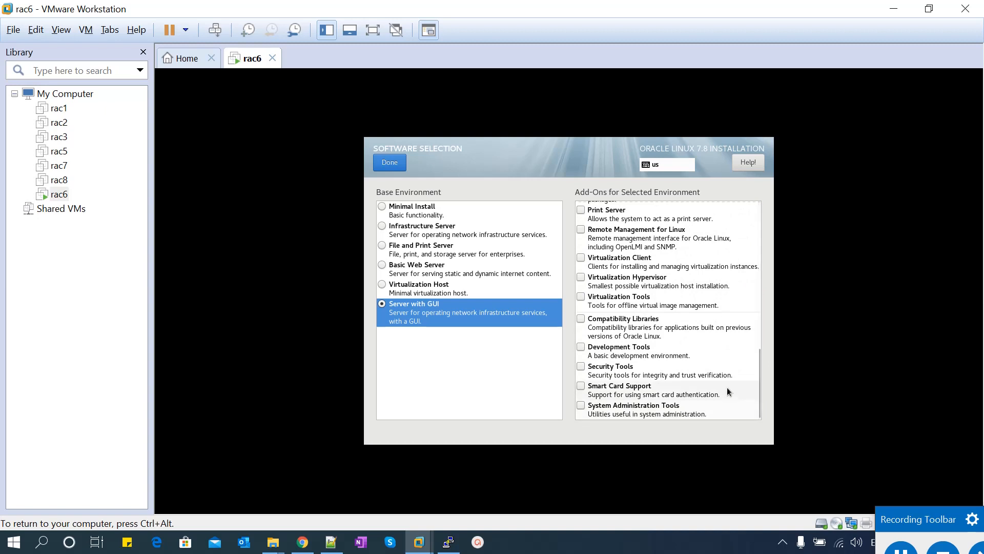
pyautogui.click(582, 319)
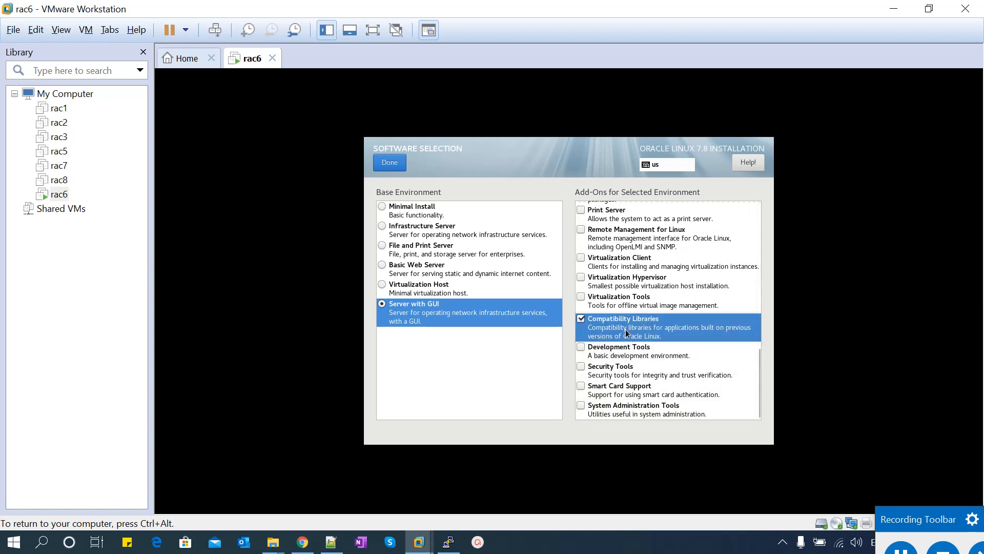
pyautogui.click(582, 347)
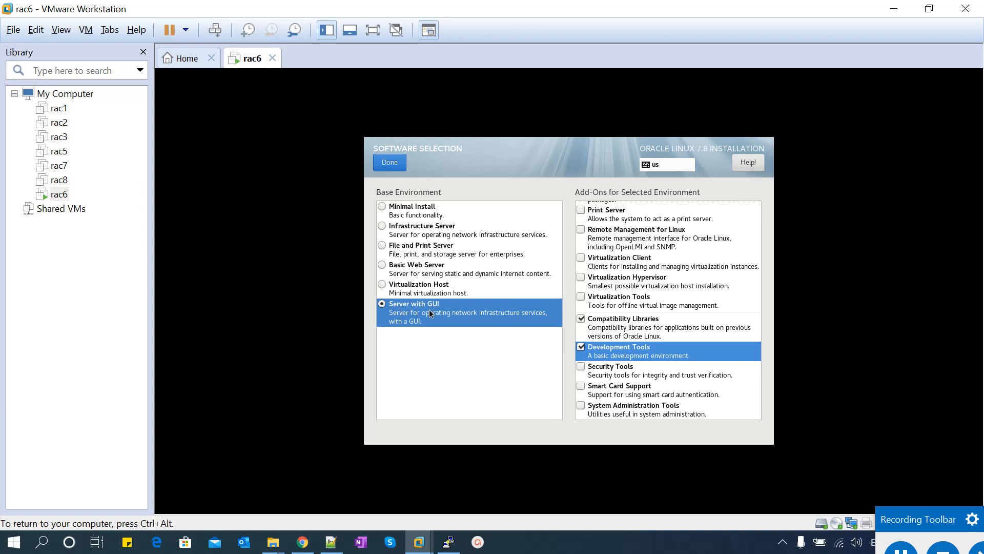
pyautogui.click(397, 164)
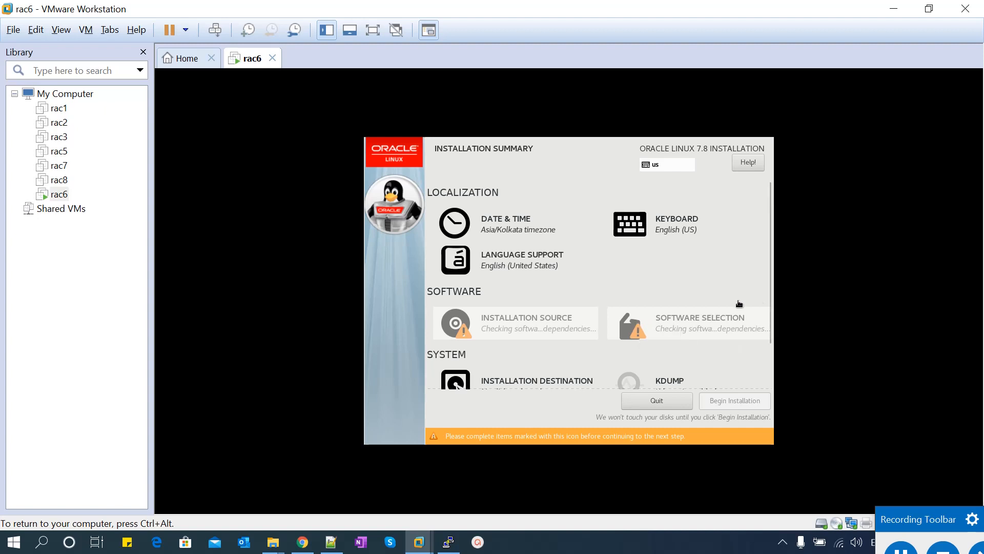
pyautogui.scroll(-3, 770, 307)
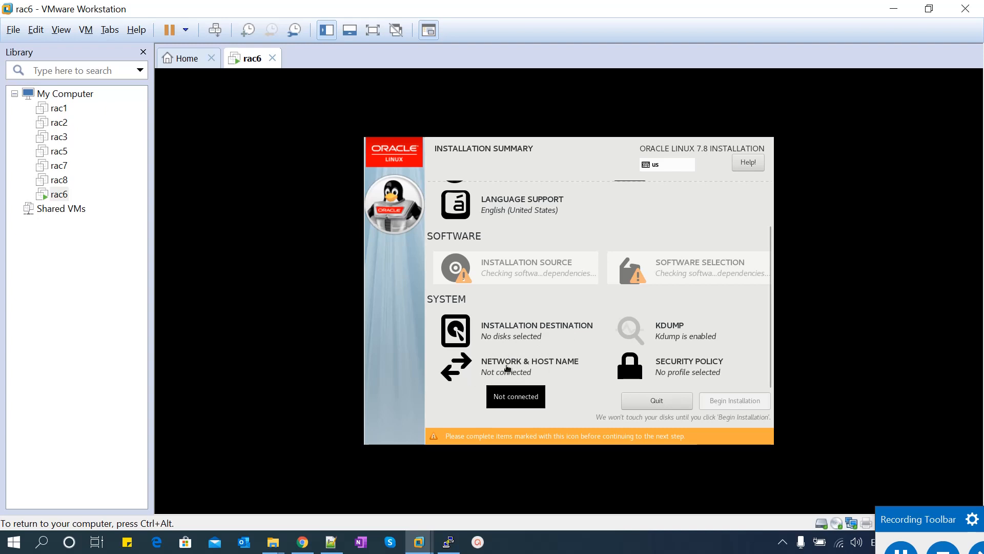
# Change the host name from localhost to rac6.localdomain and apply it
pyautogui.click(507, 368)
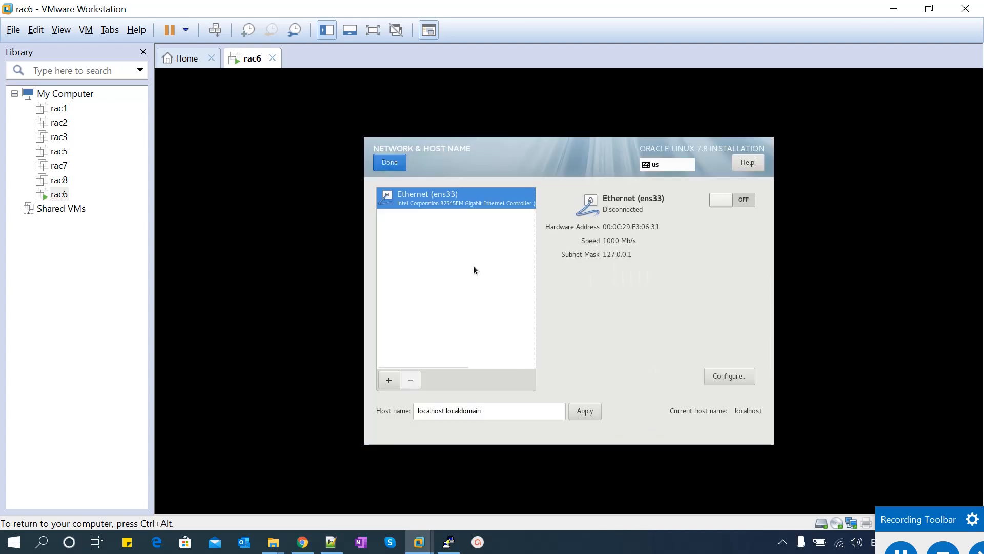
pyautogui.click(447, 413)
pyautogui.hotkey('ctrl', 'alt')
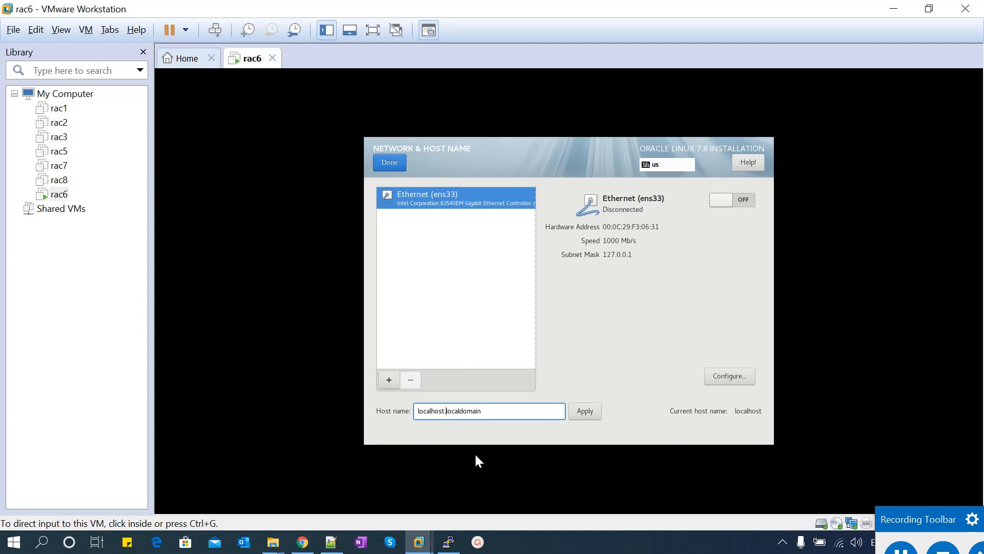
pyautogui.click(436, 412)
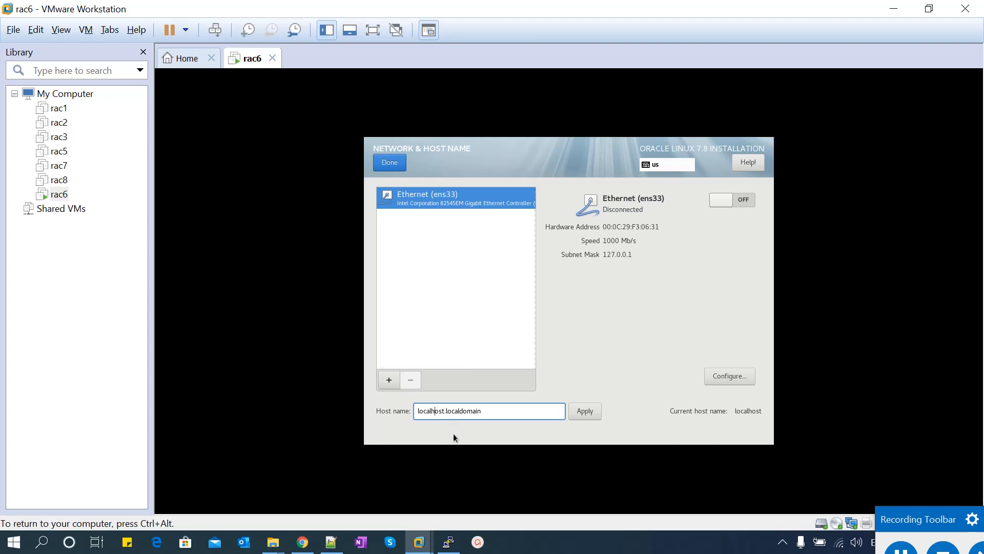
pyautogui.press('Delete')
pyautogui.press('Delete')
pyautogui.press('Delete')
pyautogui.press('Delete')
pyautogui.press('BackSpace')
pyautogui.press('BackSpace')
pyautogui.press('BackSpace')
pyautogui.press('BackSpace')
pyautogui.press('BackSpace')
pyautogui.press('BackSpace')
pyautogui.write('rac6.')
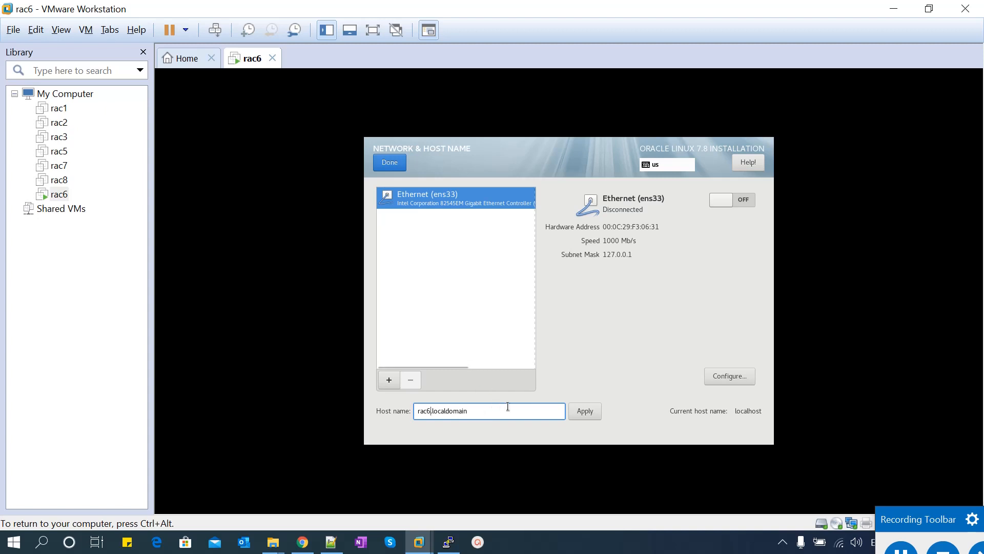
pyautogui.click(590, 411)
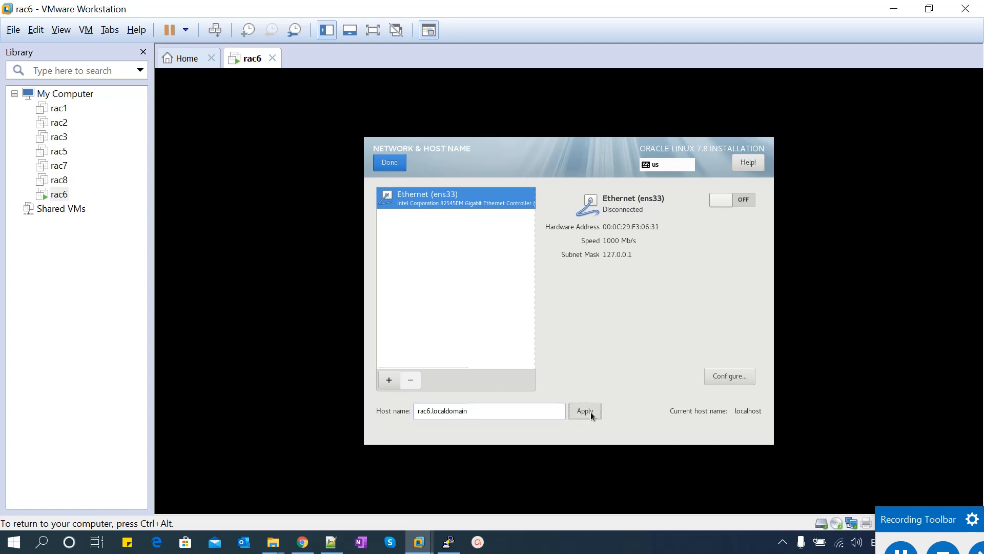
# Open the ens33 connection settings, cancel without changes, and return to the summary
pyautogui.click(728, 374)
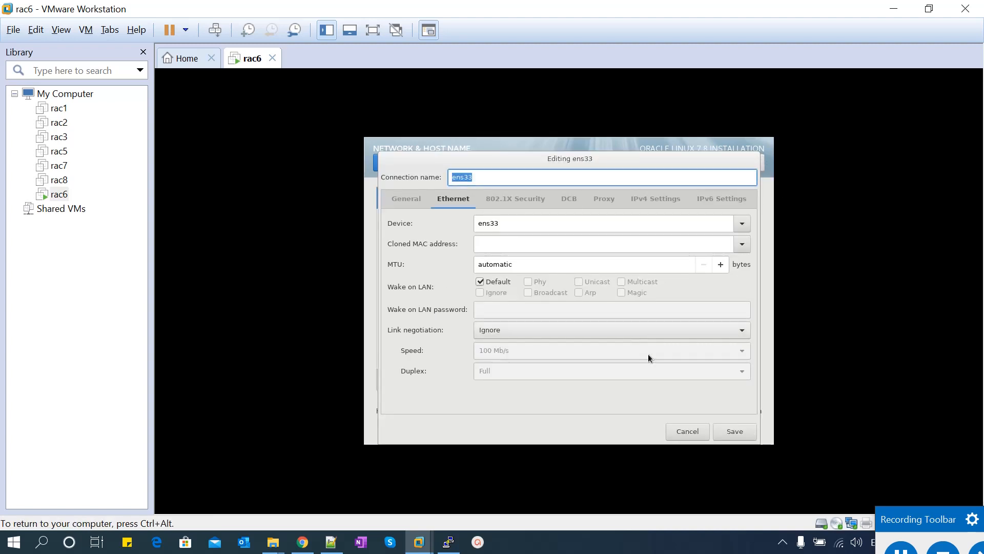
pyautogui.click(687, 434)
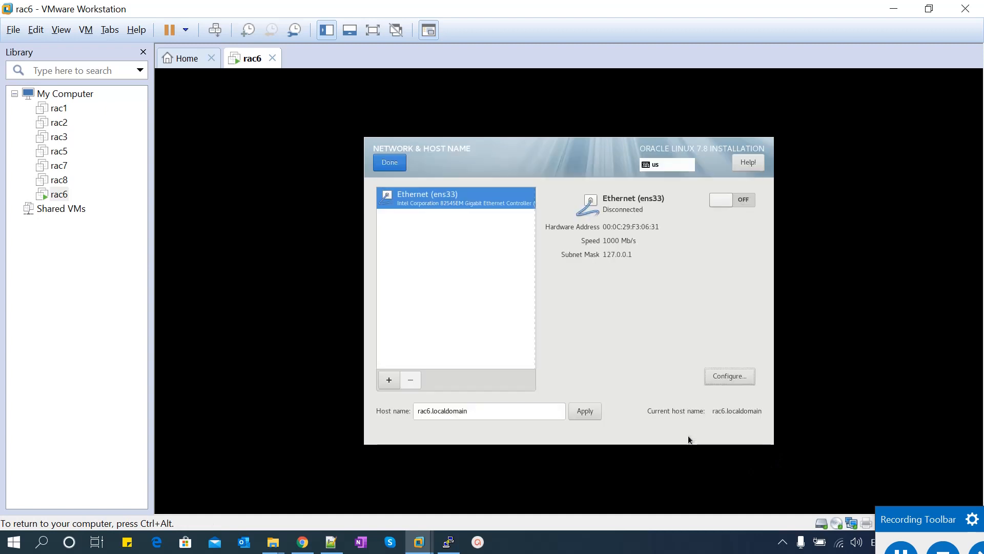
pyautogui.click(390, 162)
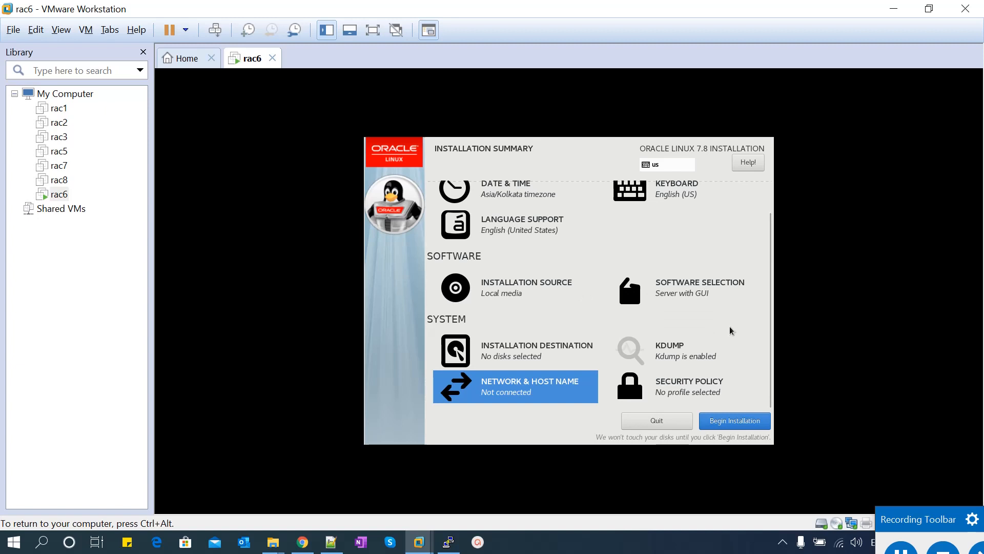
# Begin the Oracle Linux installation from the Installation Summary
pyautogui.click(740, 427)
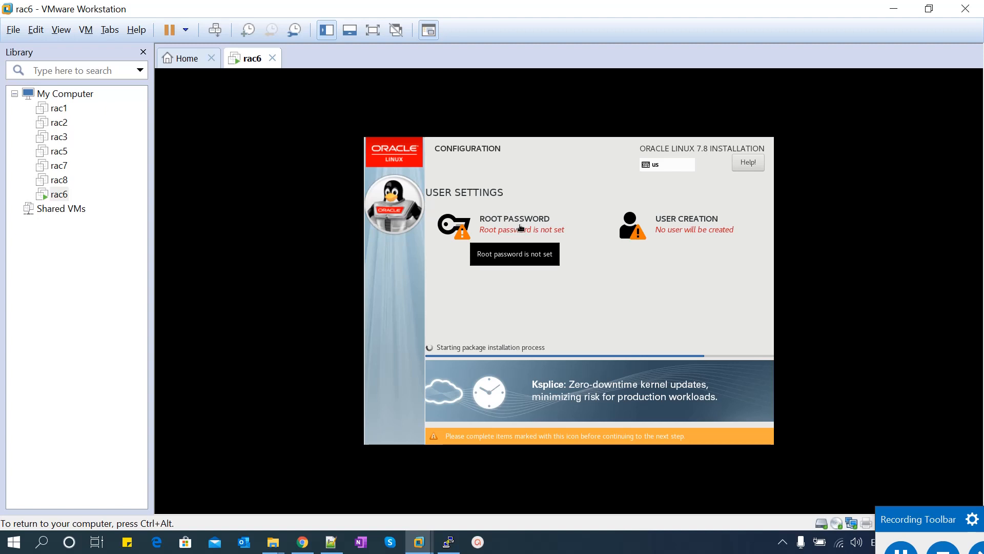
# Set the root password, enter it again to confirm, and return to the progress screen
pyautogui.click(515, 225)
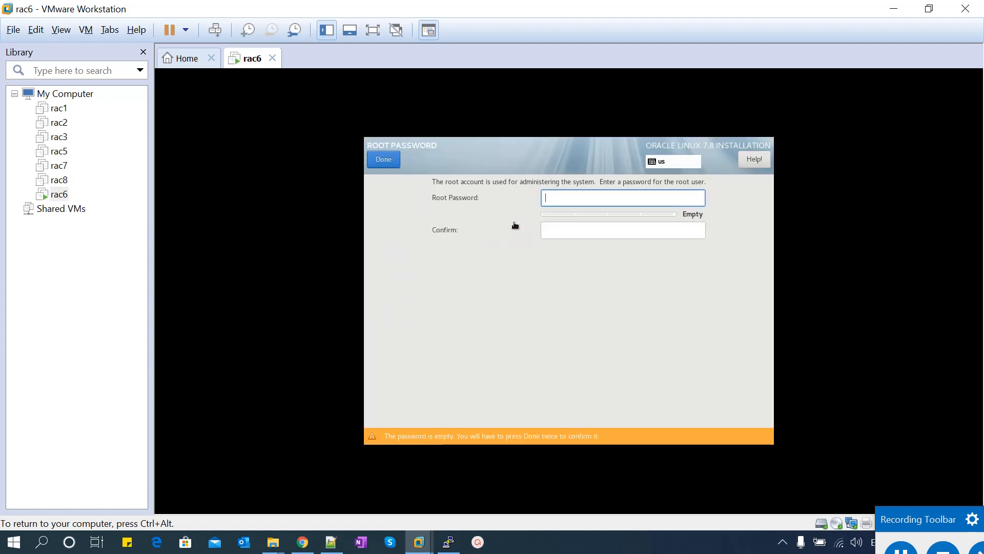
pyautogui.write('or')
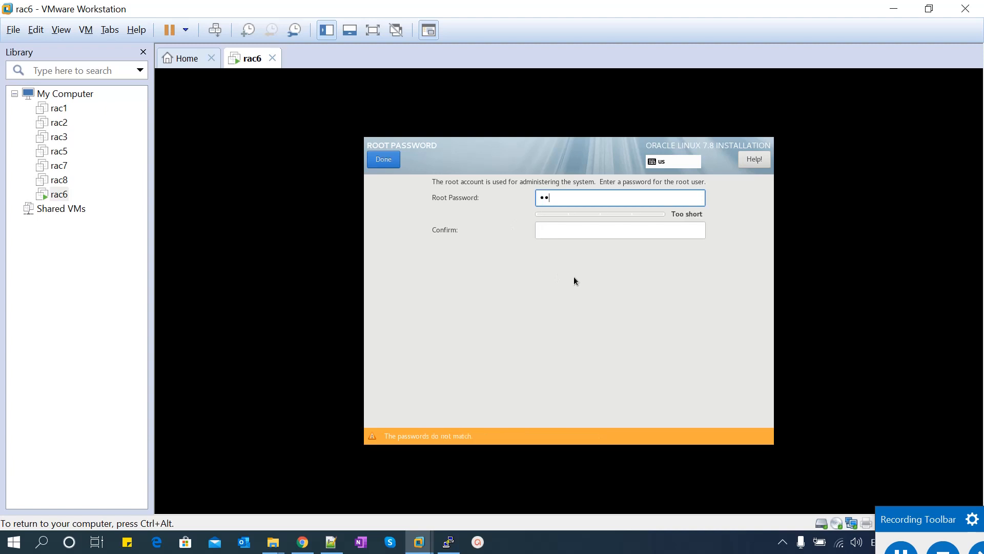
pyautogui.write('acle1234')
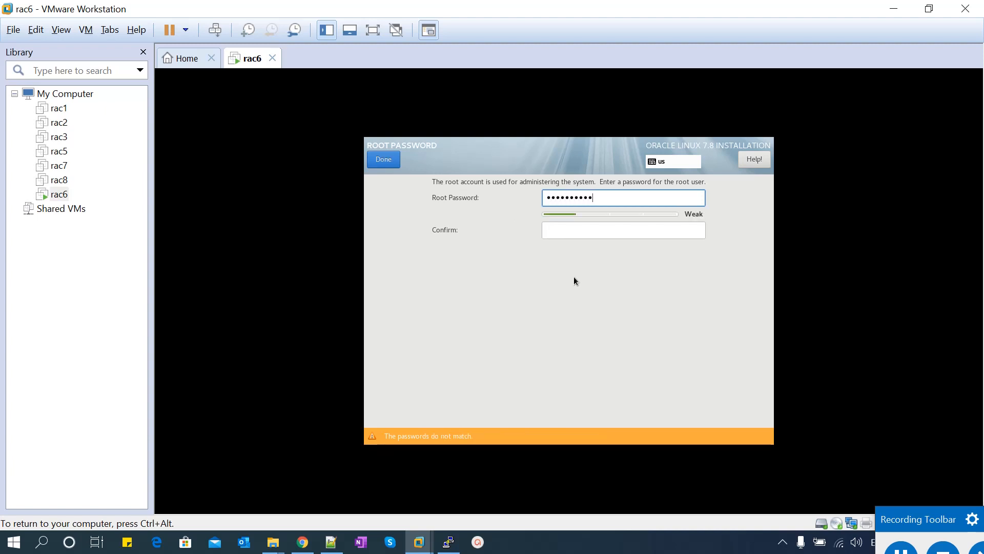
pyautogui.write('5')
pyautogui.press('Tab')
pyautogui.write('oracl')
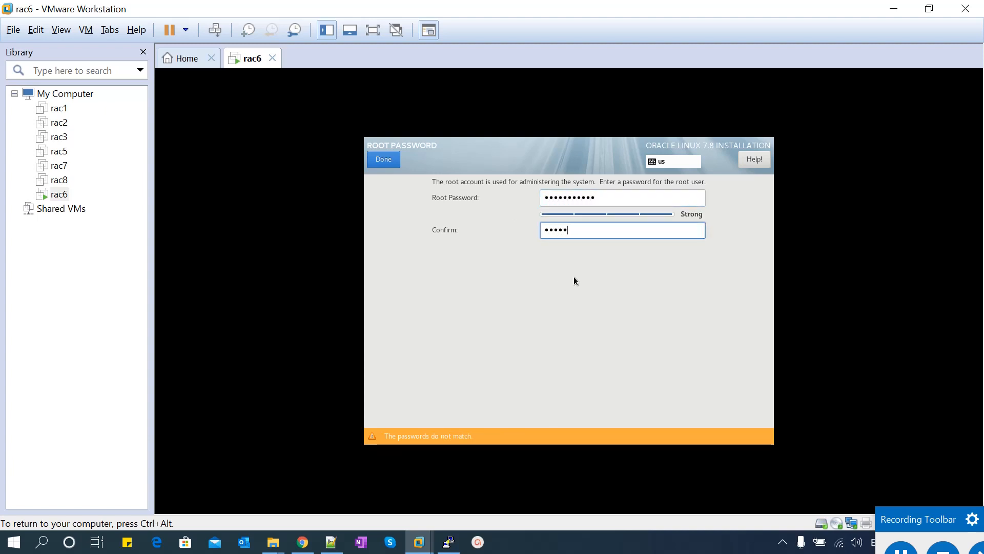
pyautogui.write('e12345')
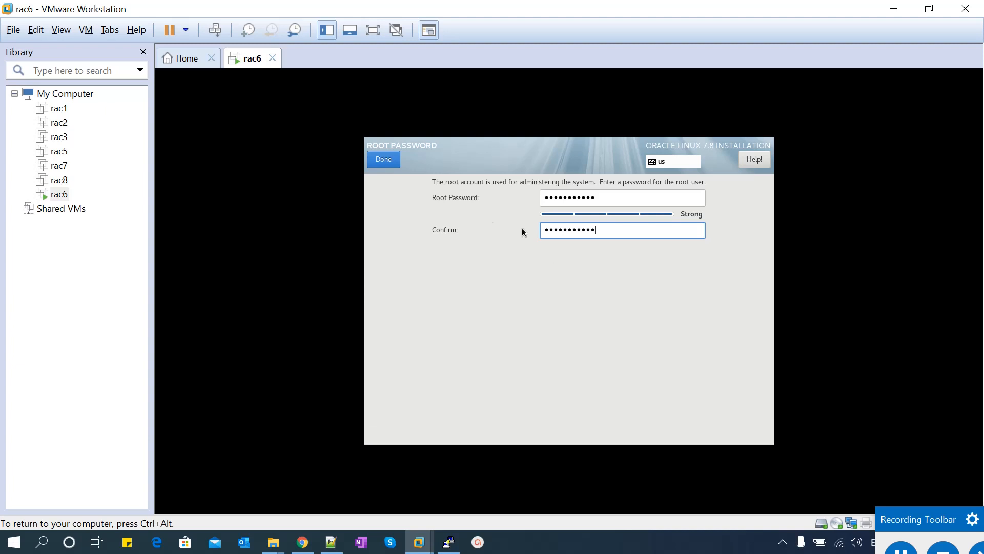
pyautogui.click(390, 163)
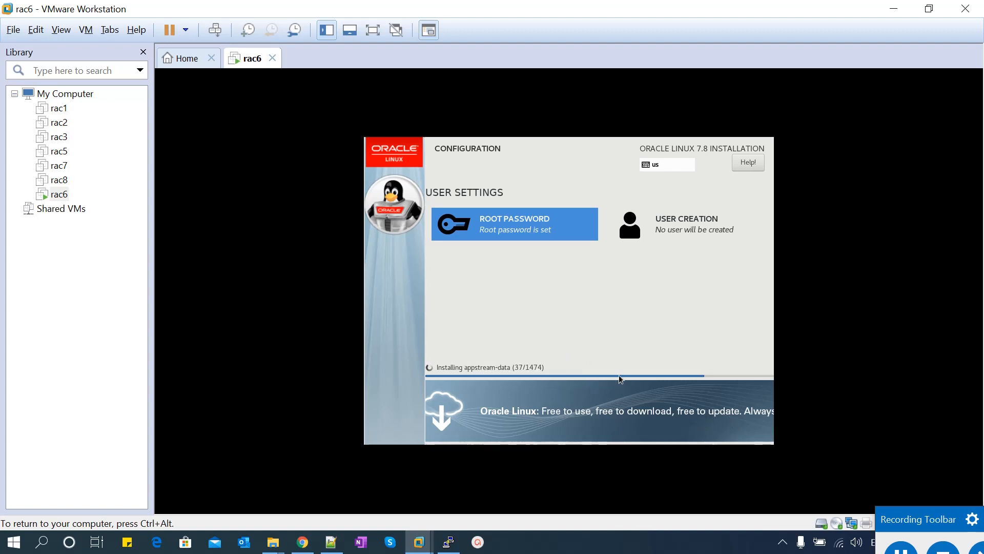
# Wait for package installation to finish, then bring the VMware window back into focus
pyautogui.click(901, 545)
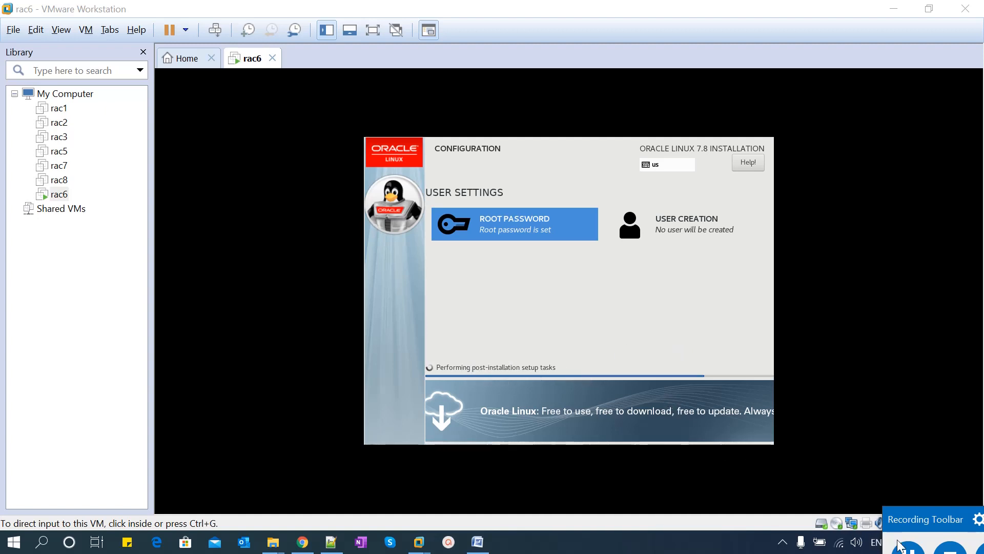
pyautogui.click(906, 550)
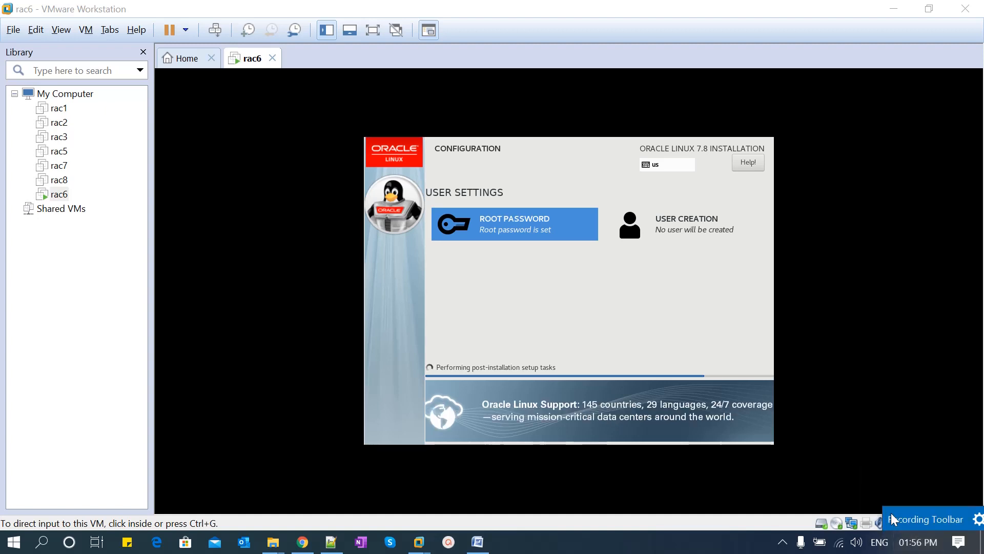
pyautogui.click(917, 520)
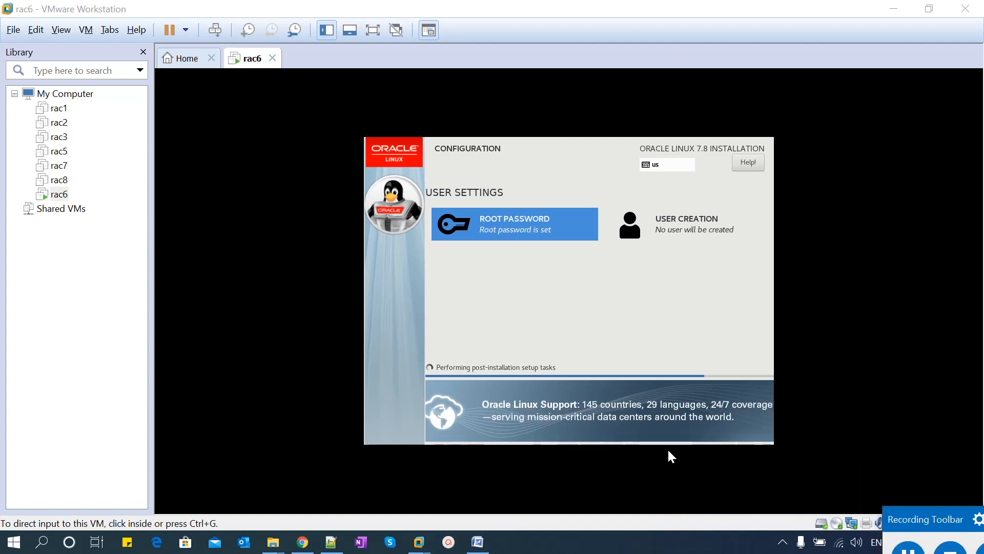
pyautogui.click(679, 461)
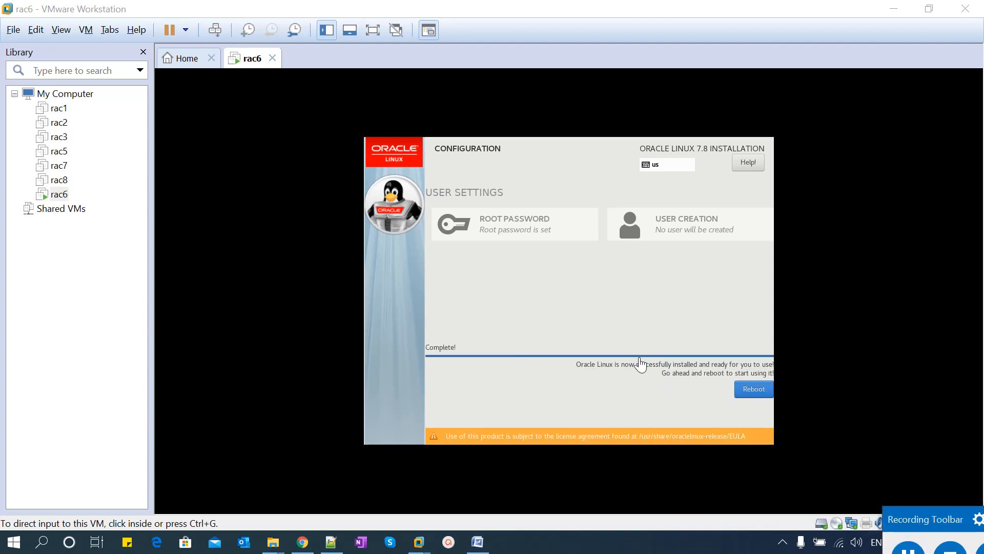
# Reboot the newly installed rac6 VM into the installed Oracle Linux system
pyautogui.click(752, 391)
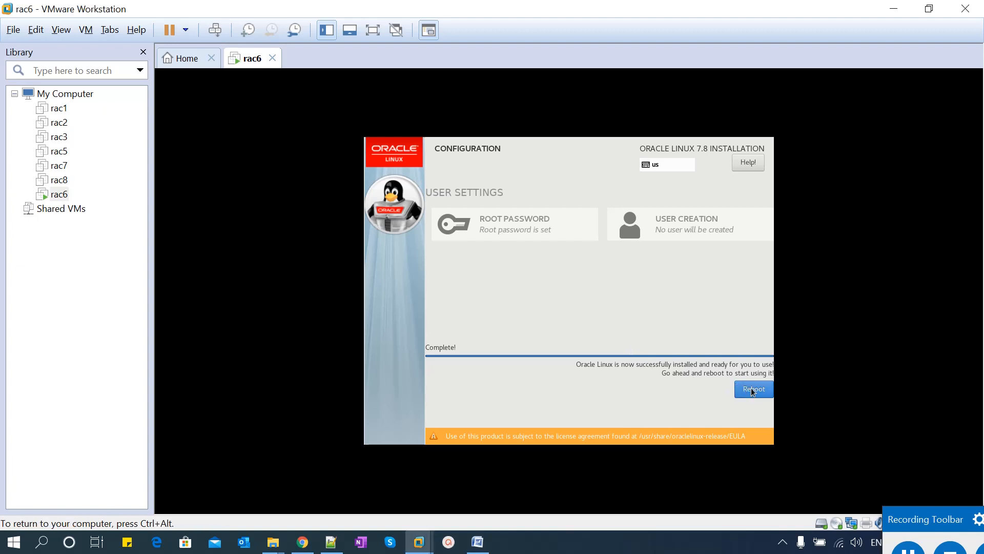
pyautogui.click(752, 391)
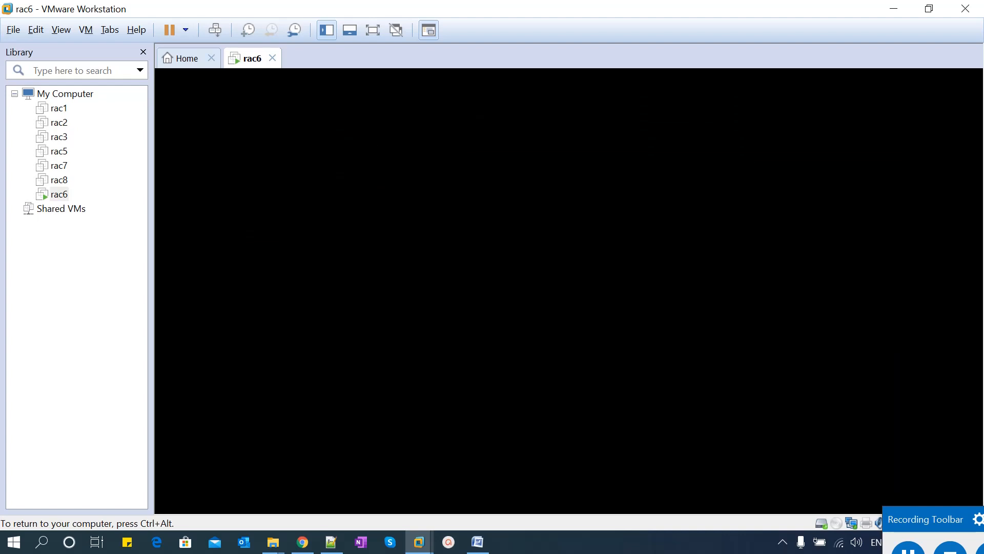
pyautogui.hotkey('ctrl', 'alt')
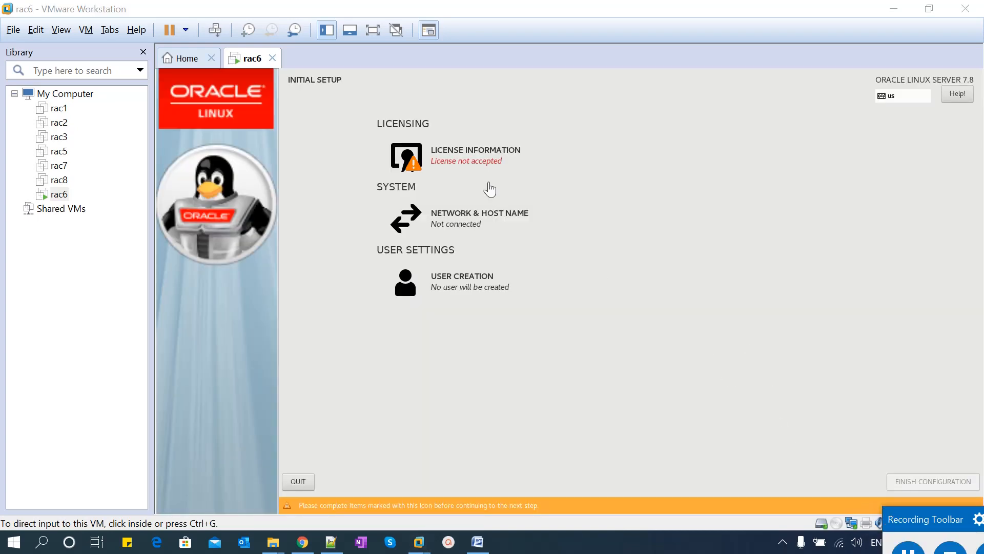
# Accept the Oracle Linux license agreement in Initial Setup
pyautogui.click(452, 166)
pyautogui.click(458, 159)
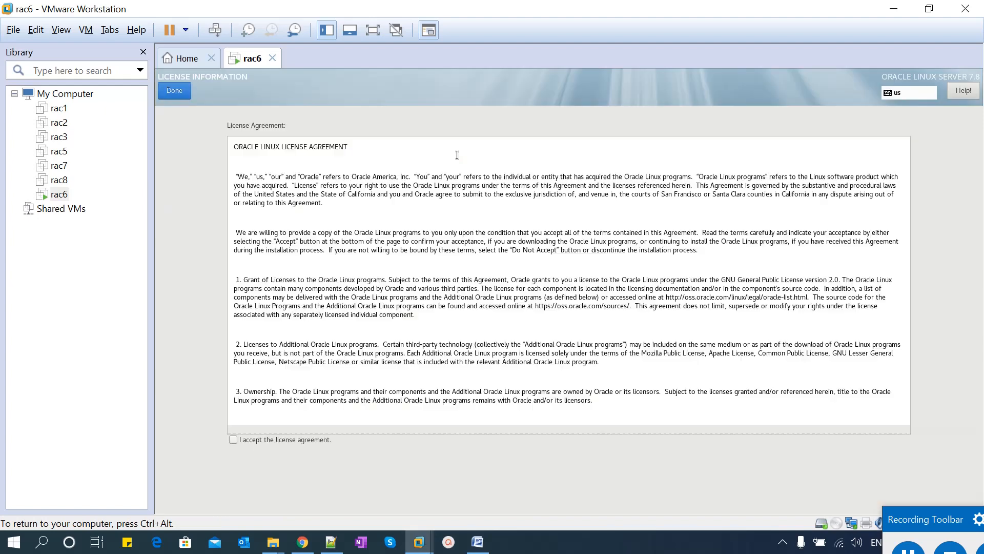
pyautogui.click(256, 439)
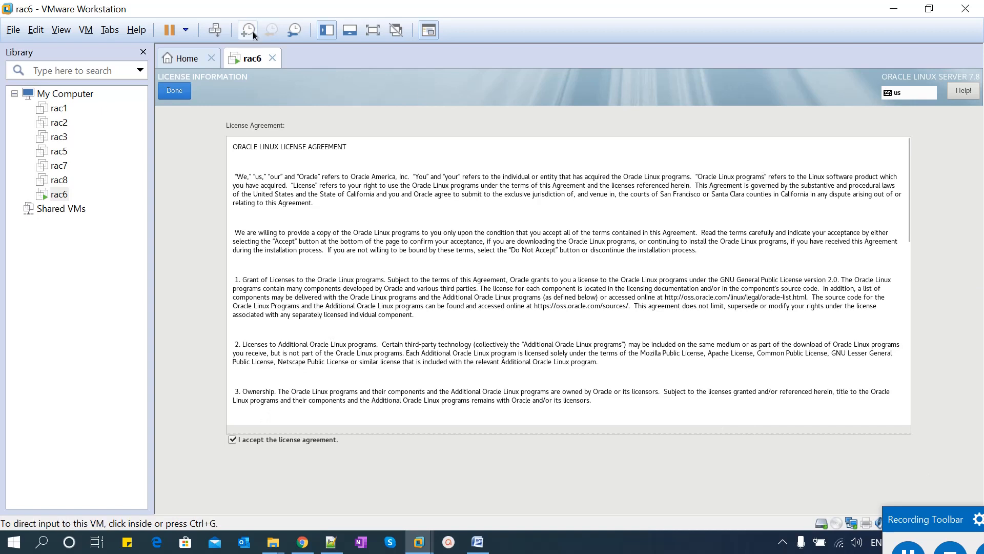
pyautogui.click(179, 91)
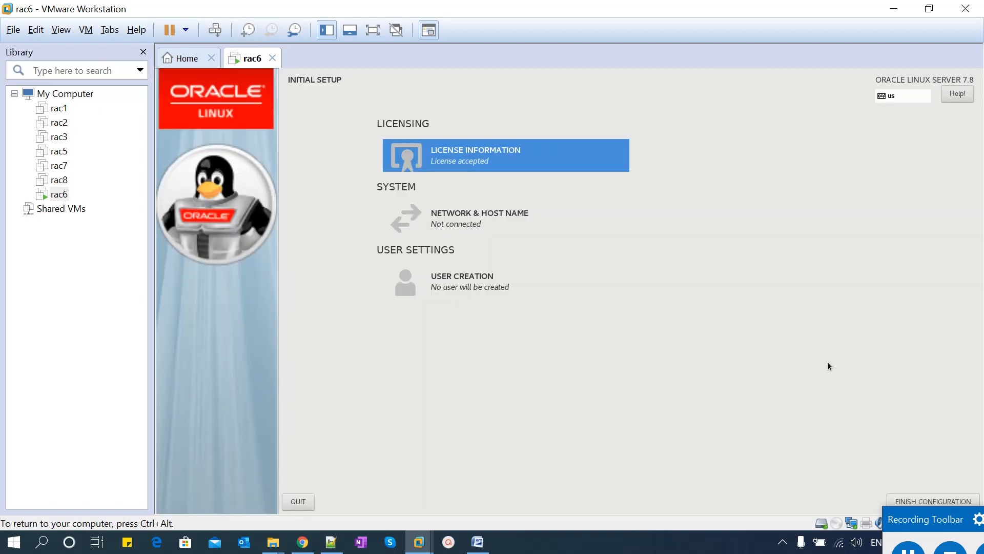
pyautogui.hotkey('ctrl', 'alt')
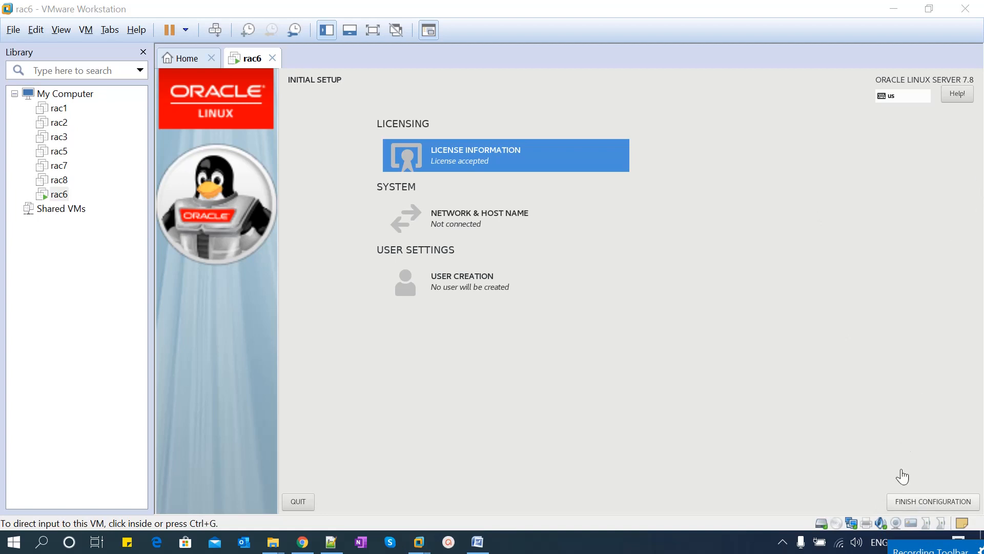
# Review the rac6.localdomain network and host name settings, then finish the configuration
pyautogui.click(938, 503)
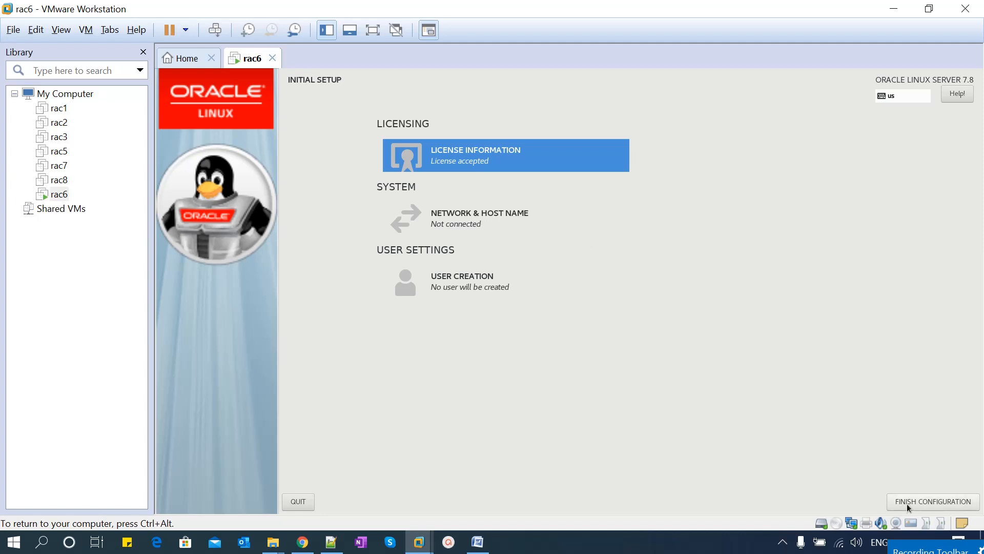
pyautogui.click(450, 227)
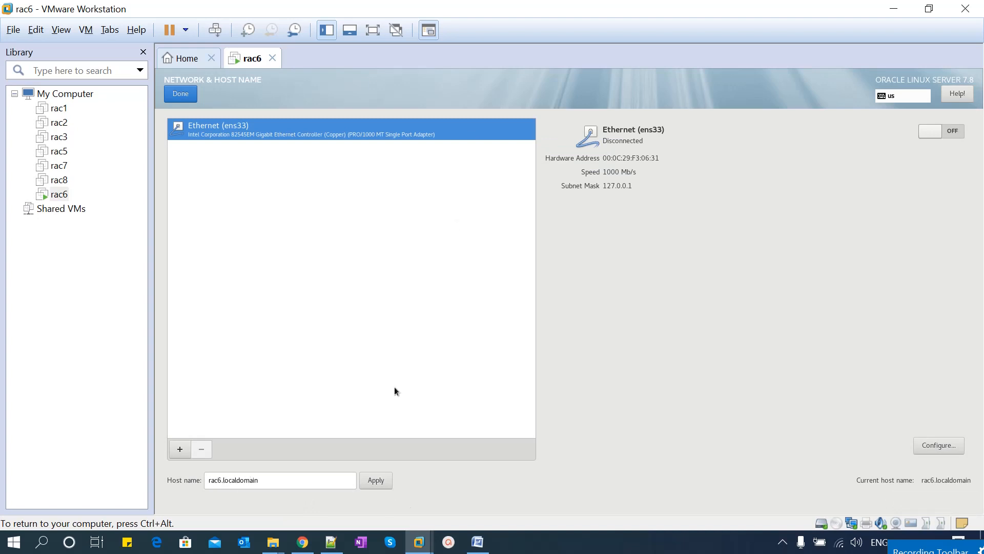
pyautogui.click(191, 96)
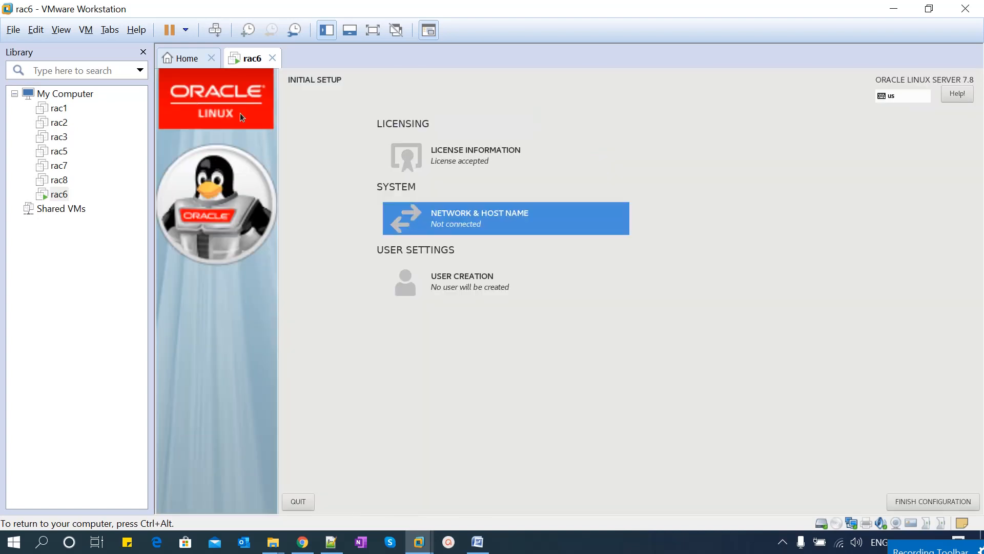
pyautogui.click(940, 500)
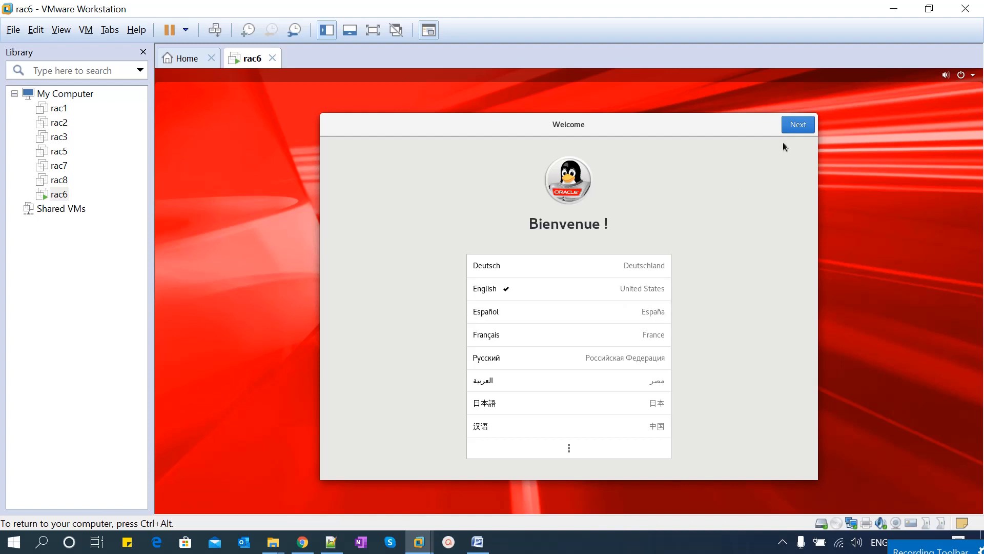
# Accept English, the English (US) keyboard and location services, and set the Kolkata, India time zone
pyautogui.click(798, 125)
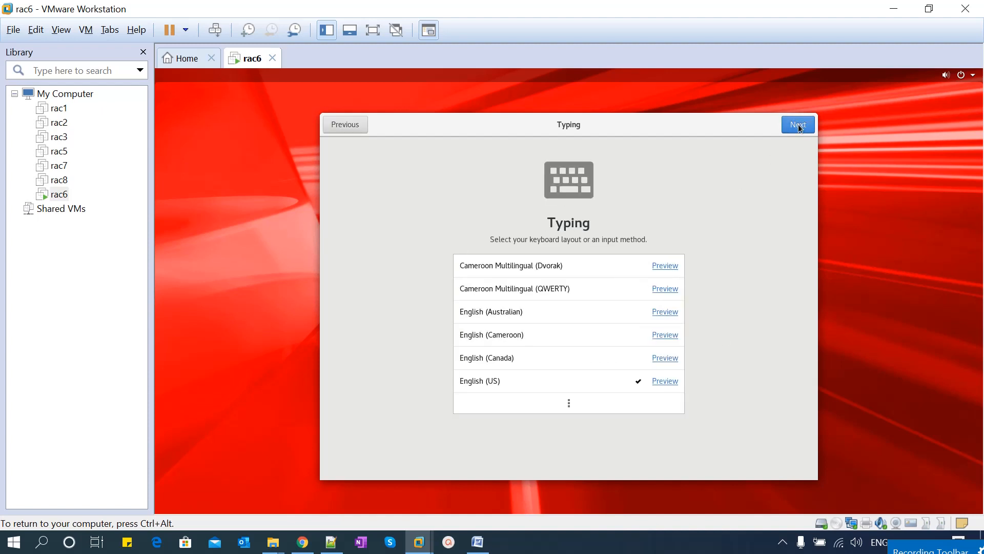
pyautogui.click(799, 126)
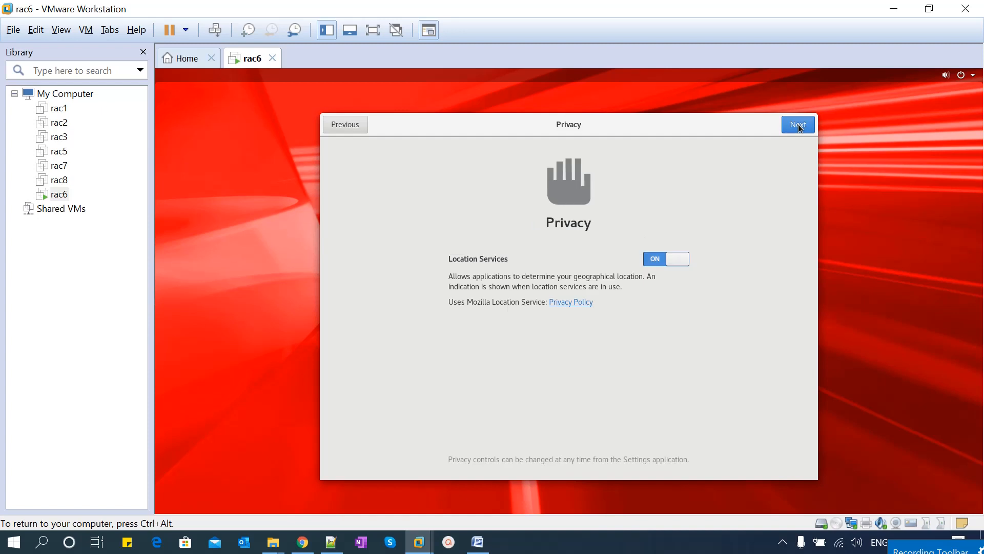
pyautogui.click(798, 125)
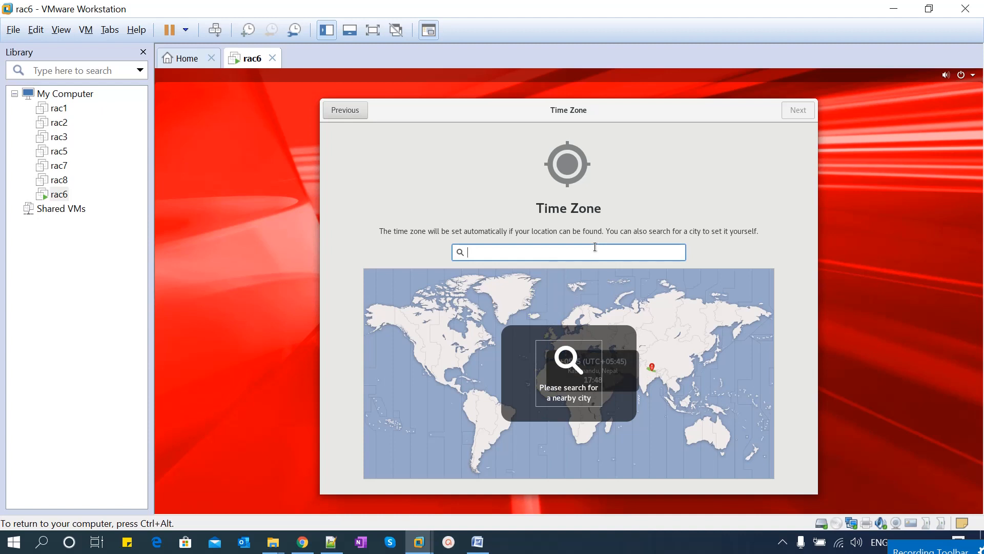
pyautogui.write('kol')
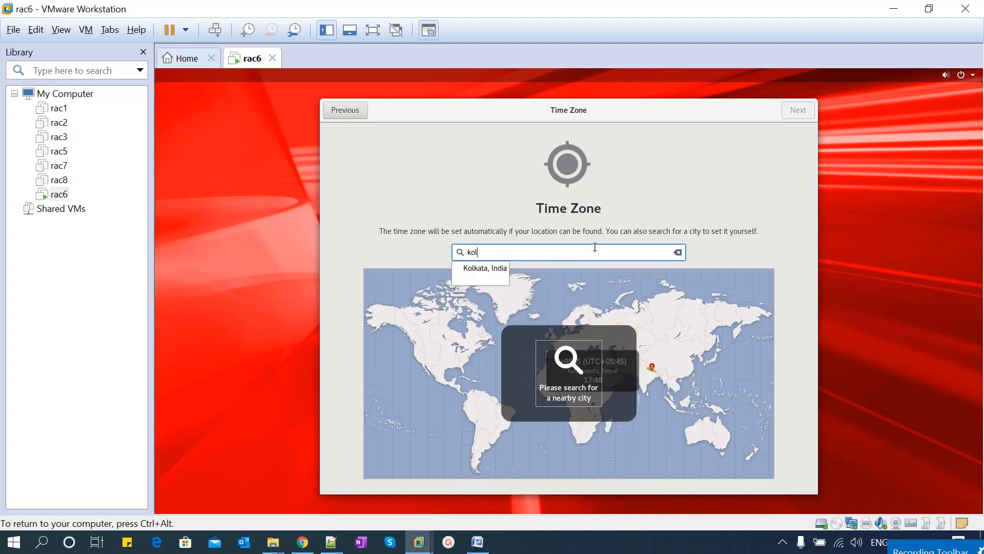
pyautogui.click(485, 264)
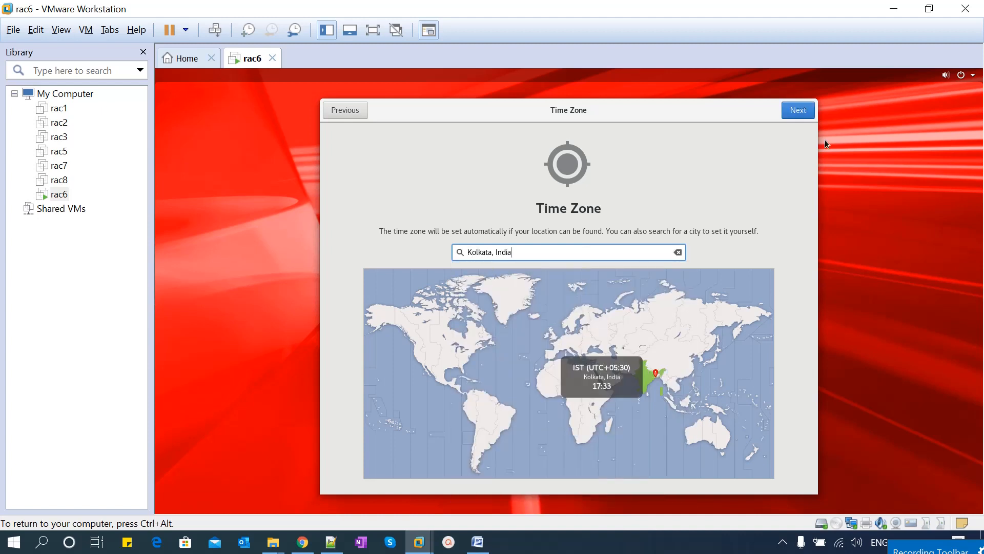
pyautogui.click(797, 111)
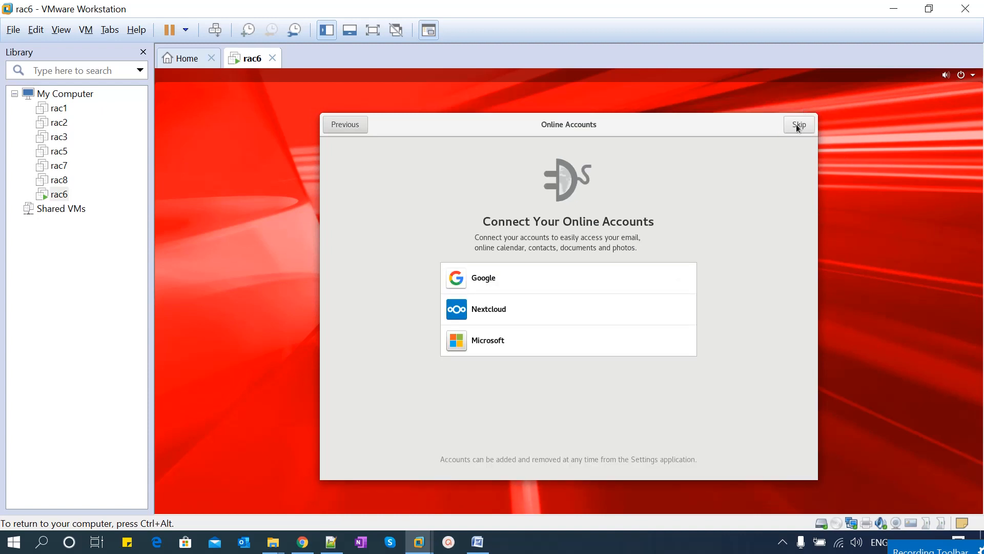
# Skip online accounts, enter the user's full name and username, and set their password
pyautogui.click(798, 126)
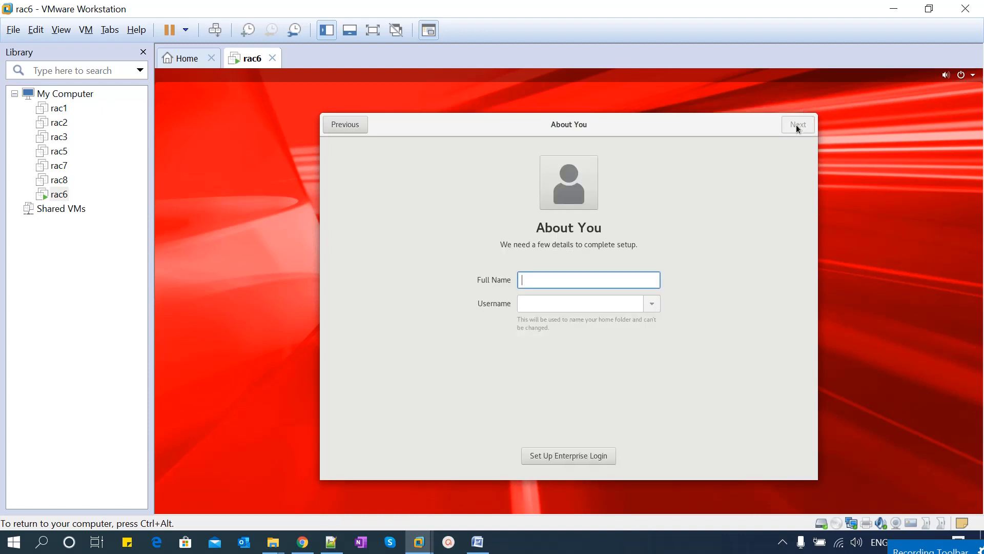
pyautogui.write('Mallikarjun')
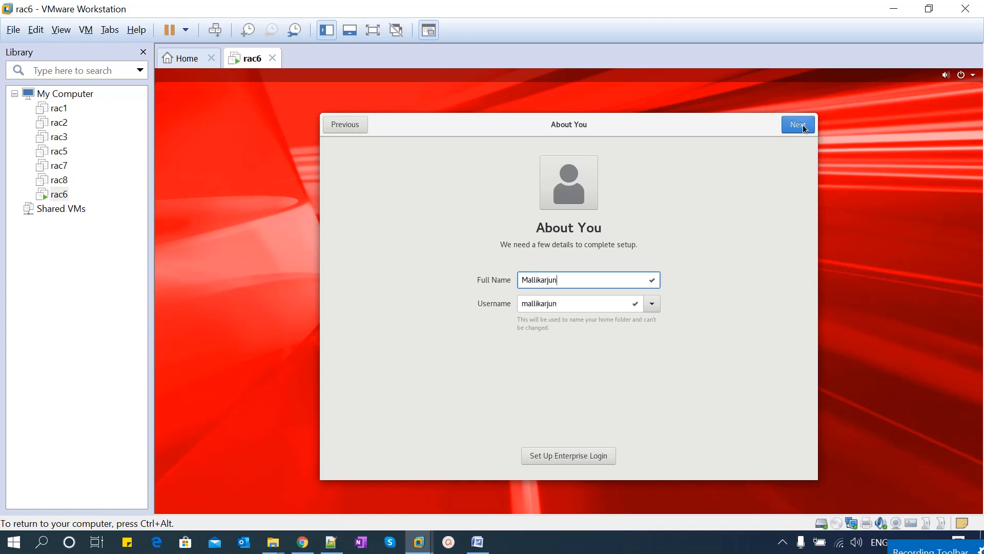
pyautogui.click(803, 127)
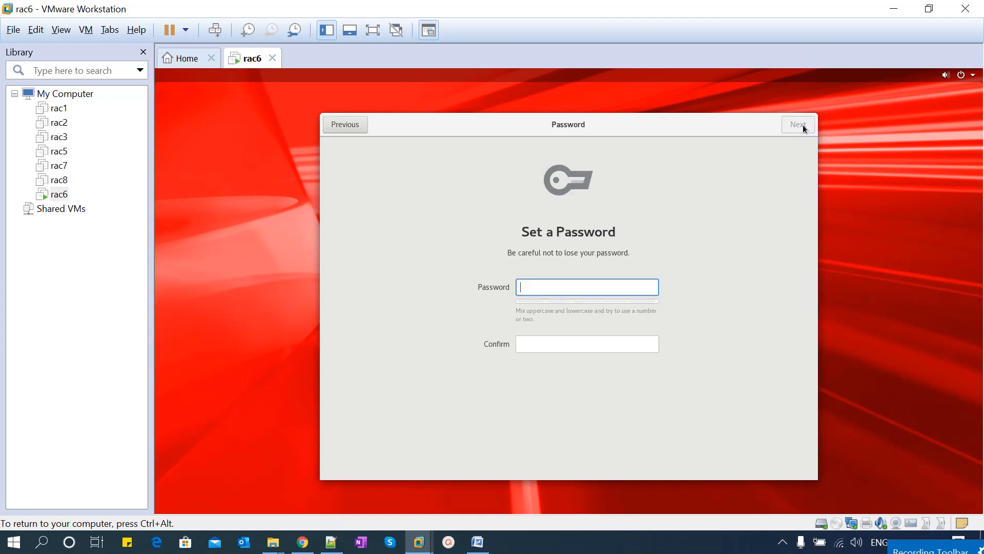
pyautogui.write('welcome1234')
pyautogui.press('Tab')
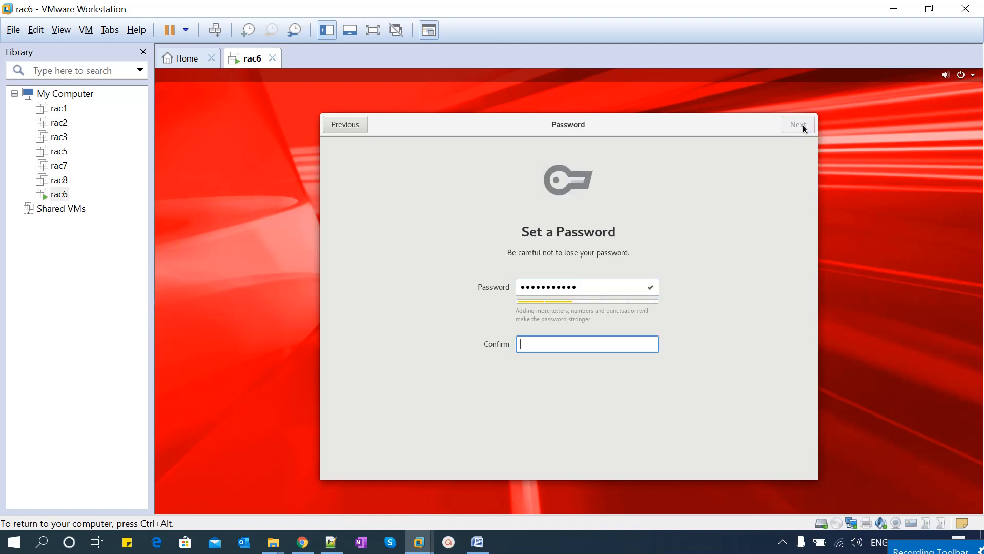
pyautogui.write('welcome1234')
pyautogui.click(801, 126)
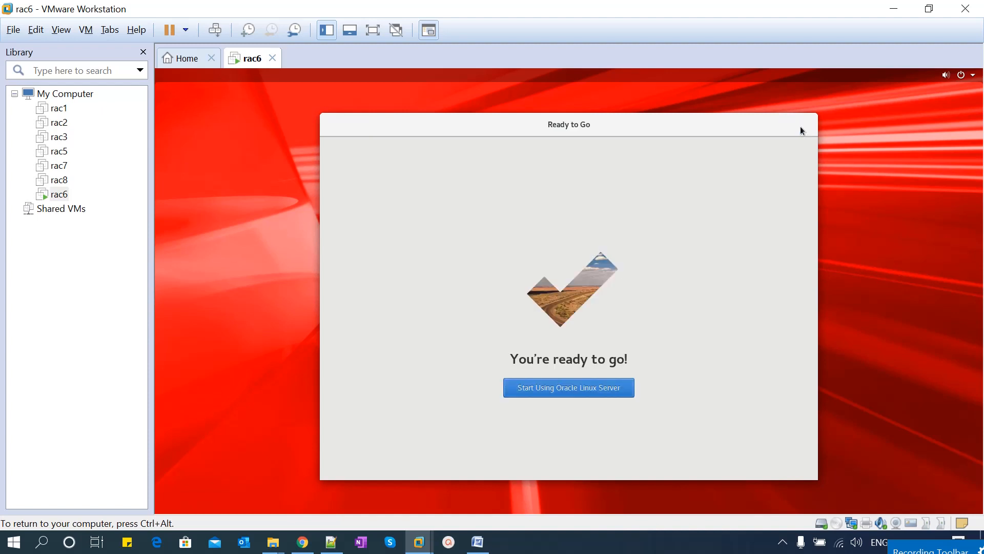
# Start using the Oracle Linux Server desktop and close the Help window
pyautogui.click(591, 392)
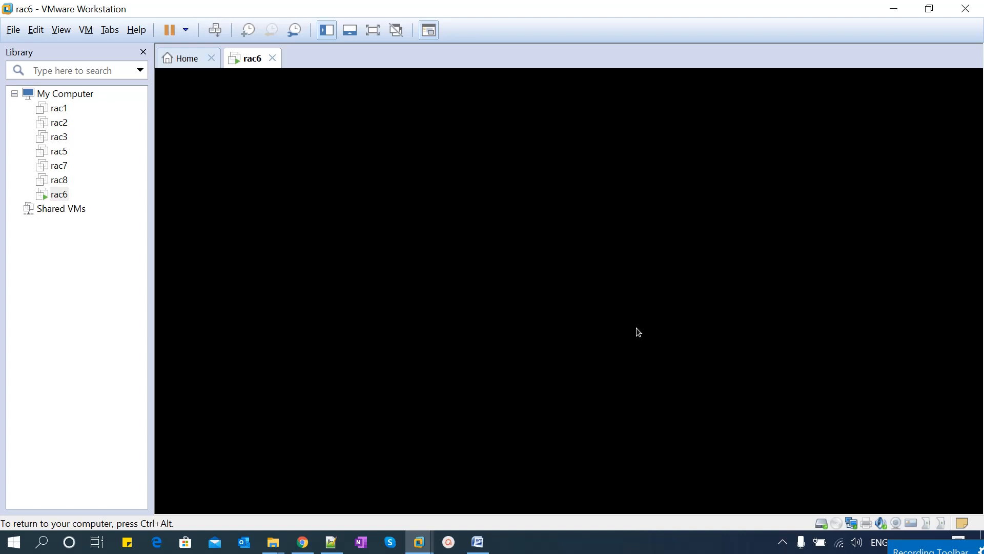
pyautogui.hotkey('ctrl', 'alt')
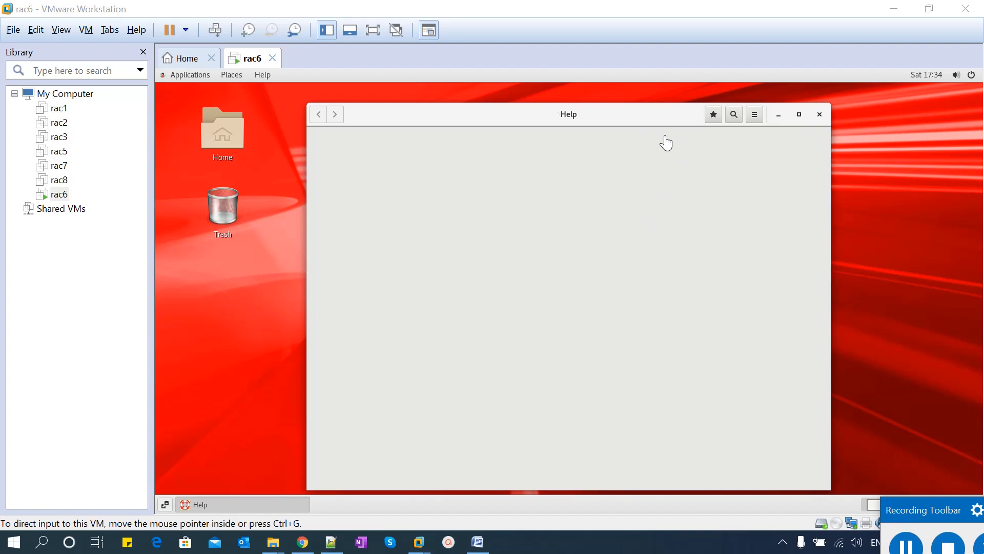
pyautogui.click(819, 117)
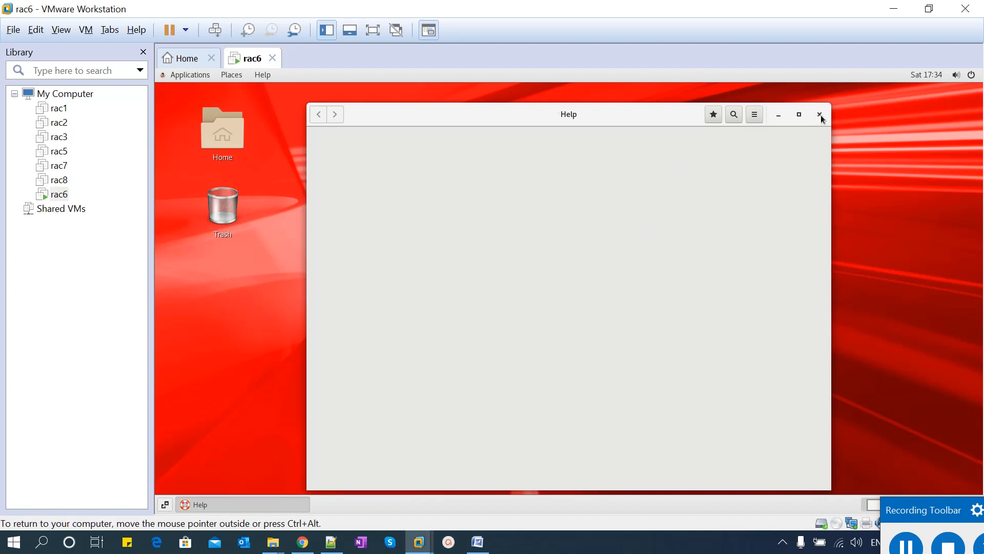
pyautogui.click(820, 114)
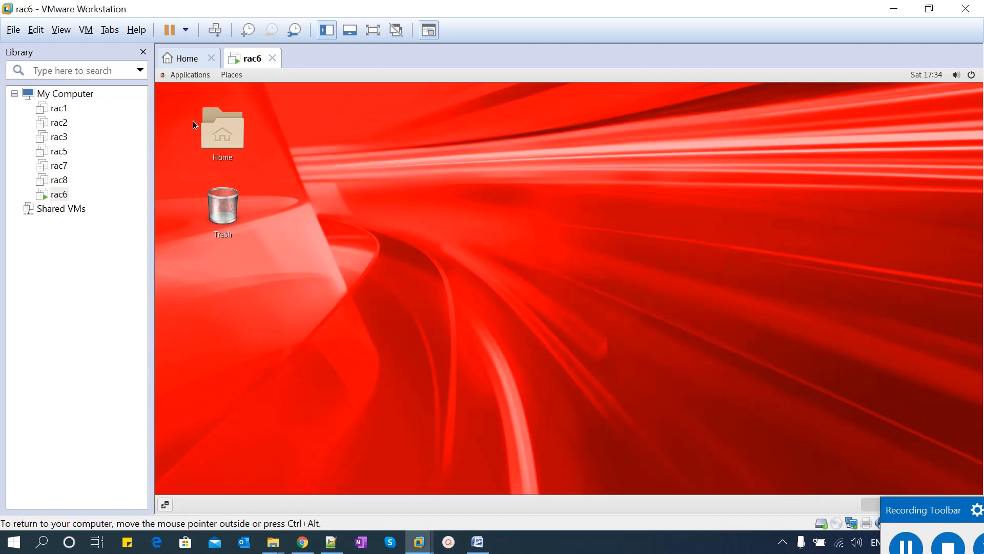
# Open a terminal from the desktop, run hostname, and highlight the rac6.localdomain output
pyautogui.rightClick(362, 201)
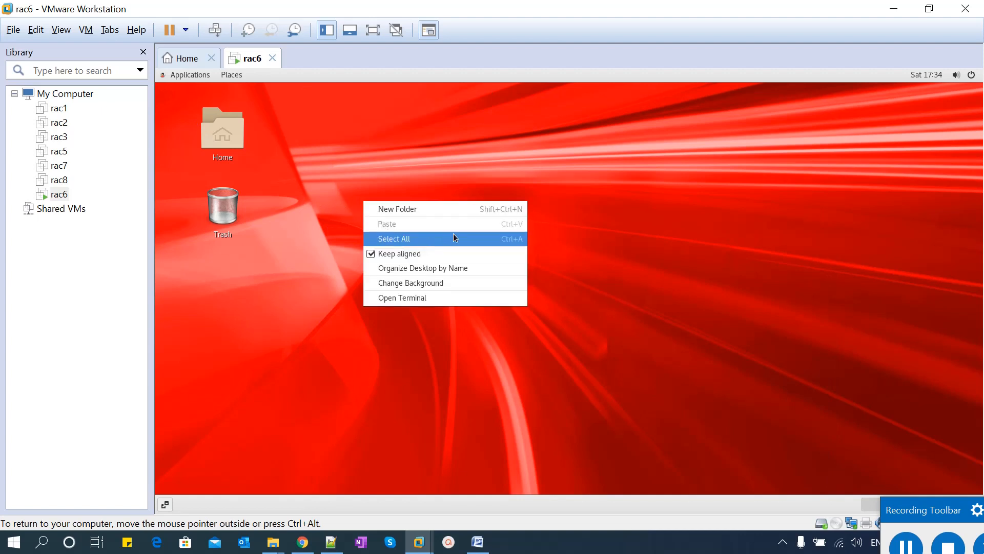
pyautogui.click(419, 300)
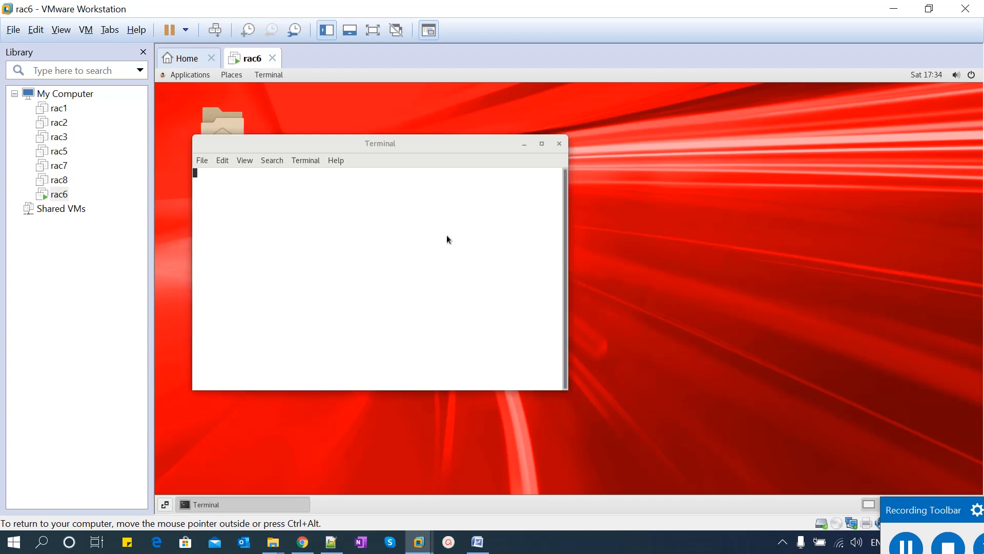
pyautogui.write('hostname')
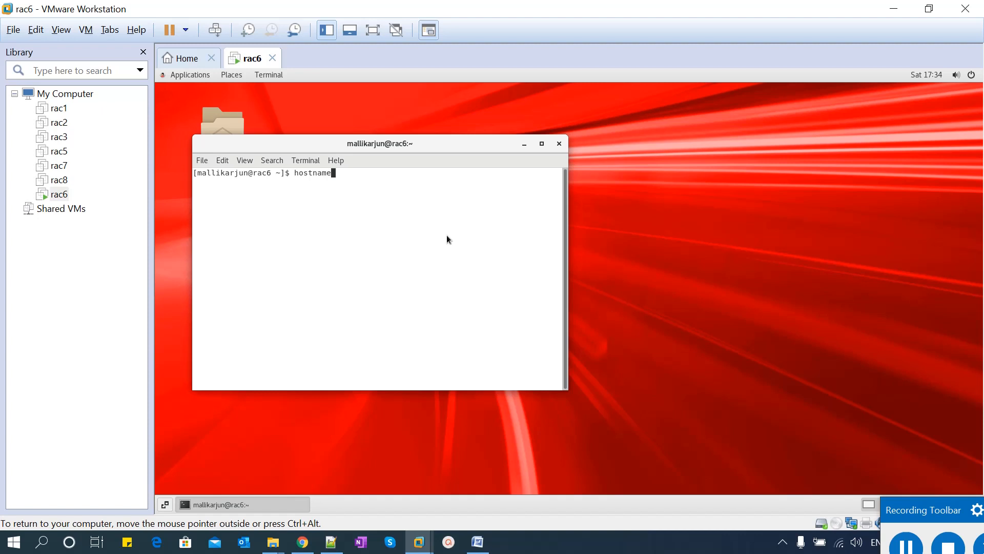
pyautogui.press('Return')
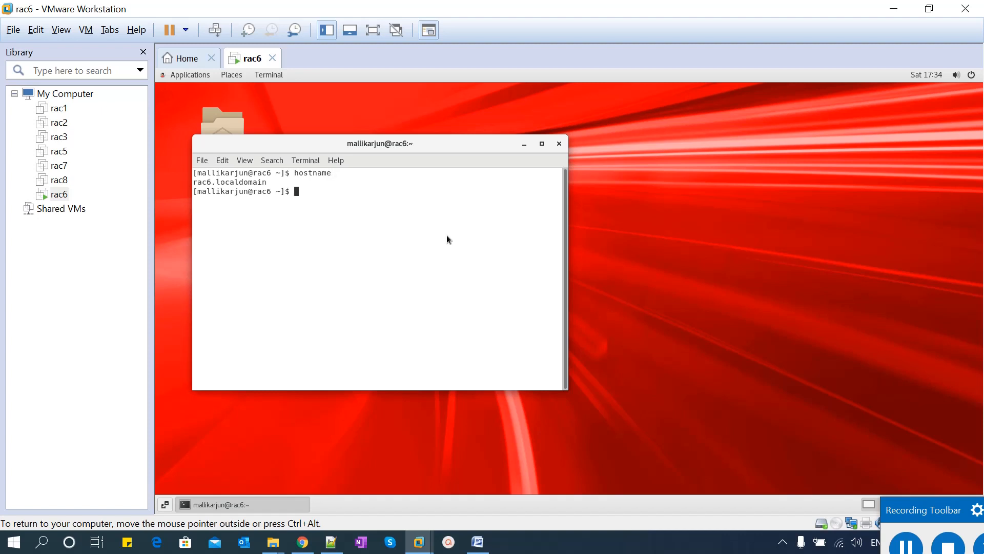
pyautogui.moveTo(195, 182); pyautogui.dragTo(268, 181)
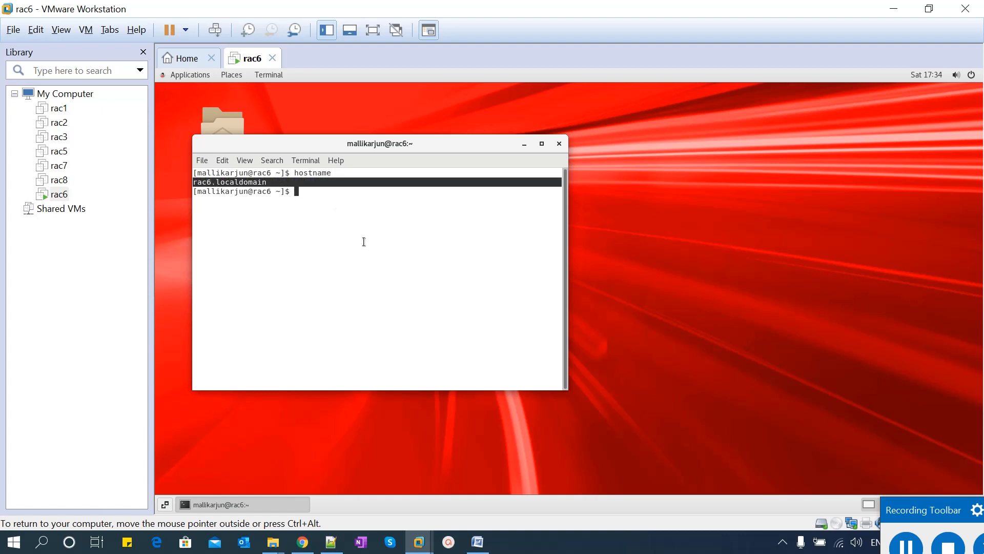